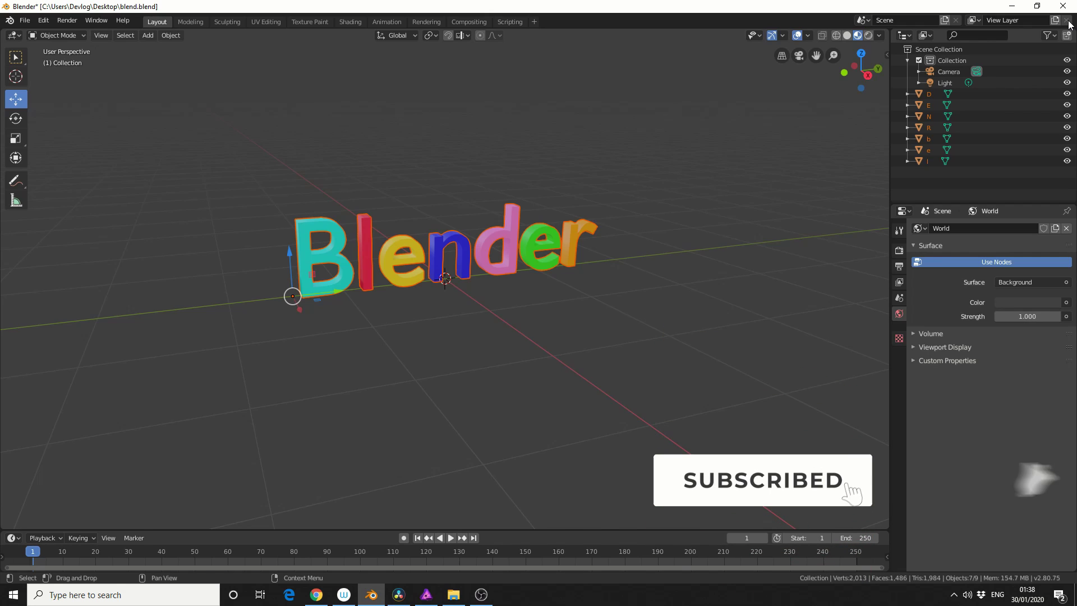
Step: Zoom the 3D view in until the seven coloured Blender letters fill the screen
scroll(280, 195, up, 4)
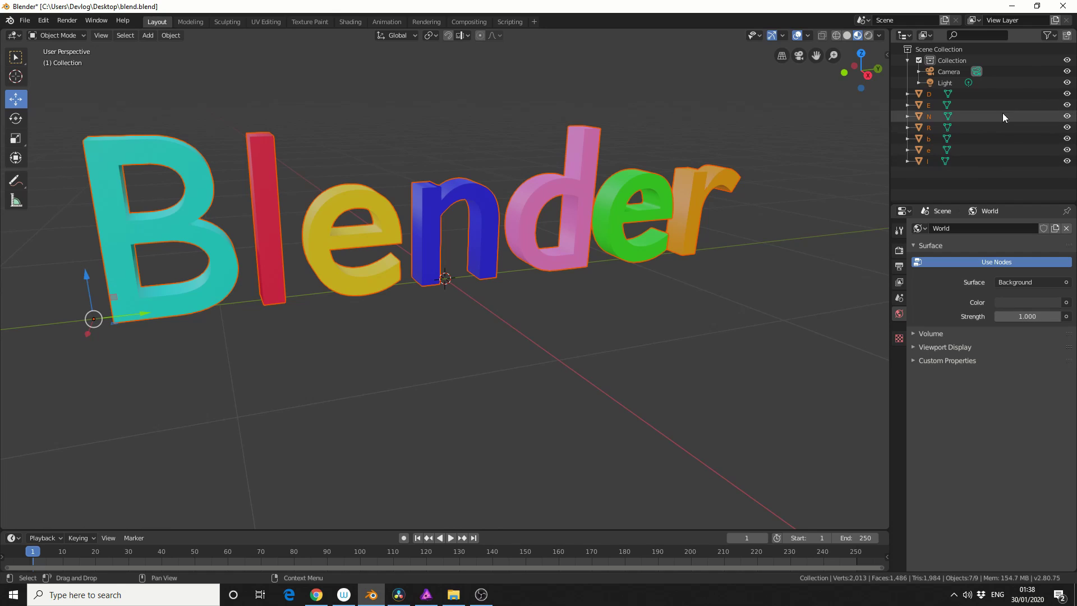
Step: Filter lights and cameras out of the Outliner so only the letter objects show
click(1049, 36)
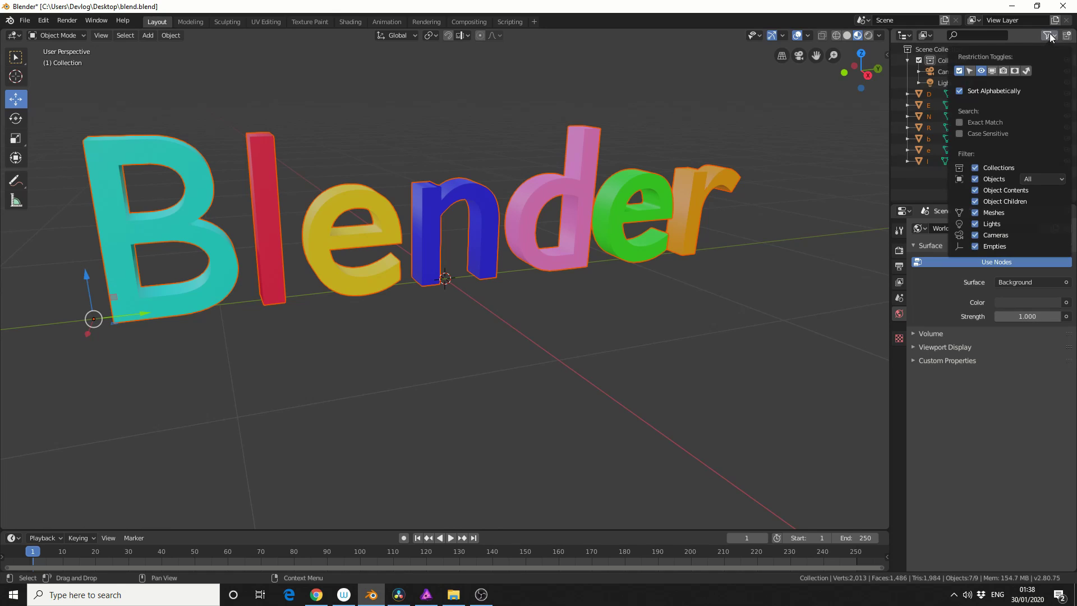
click(975, 224)
click(975, 235)
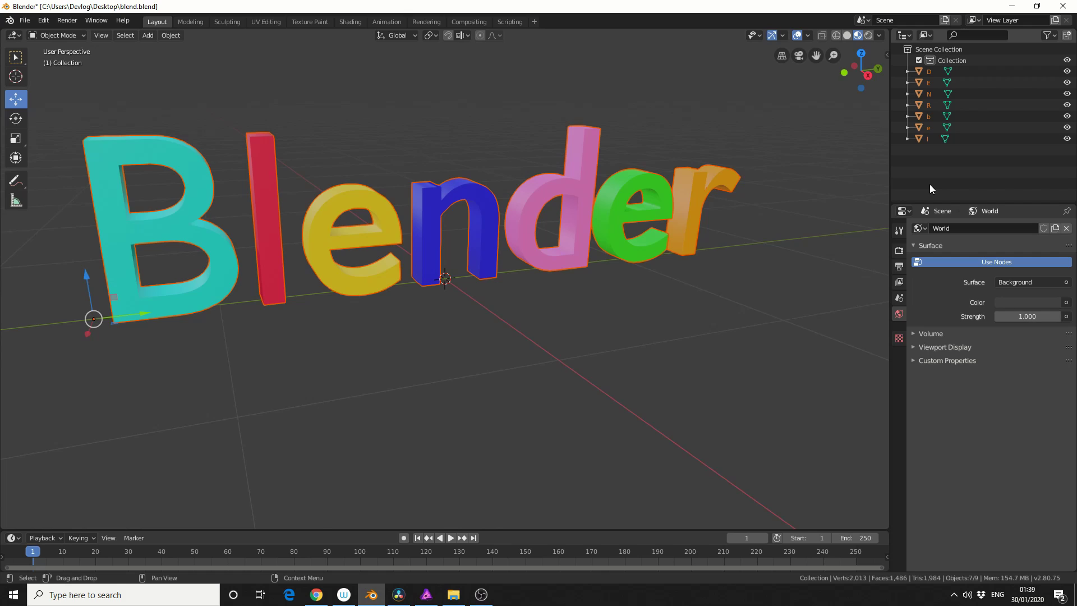
Step: Rename the view layer from 'View Layer' to 'All Layers'
click(1029, 18)
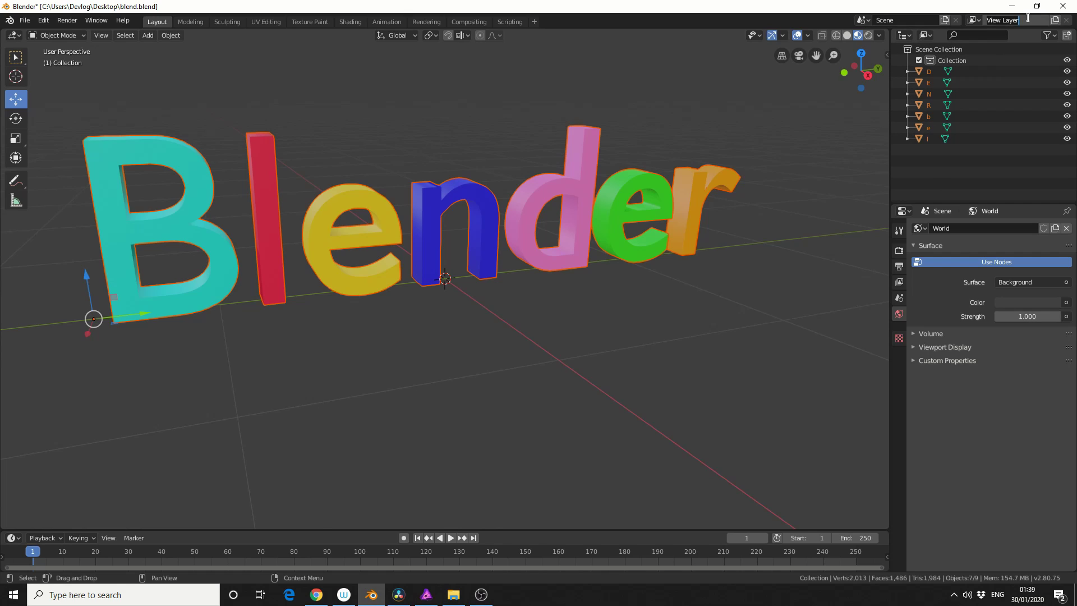
text(All Layers)
key(Return)
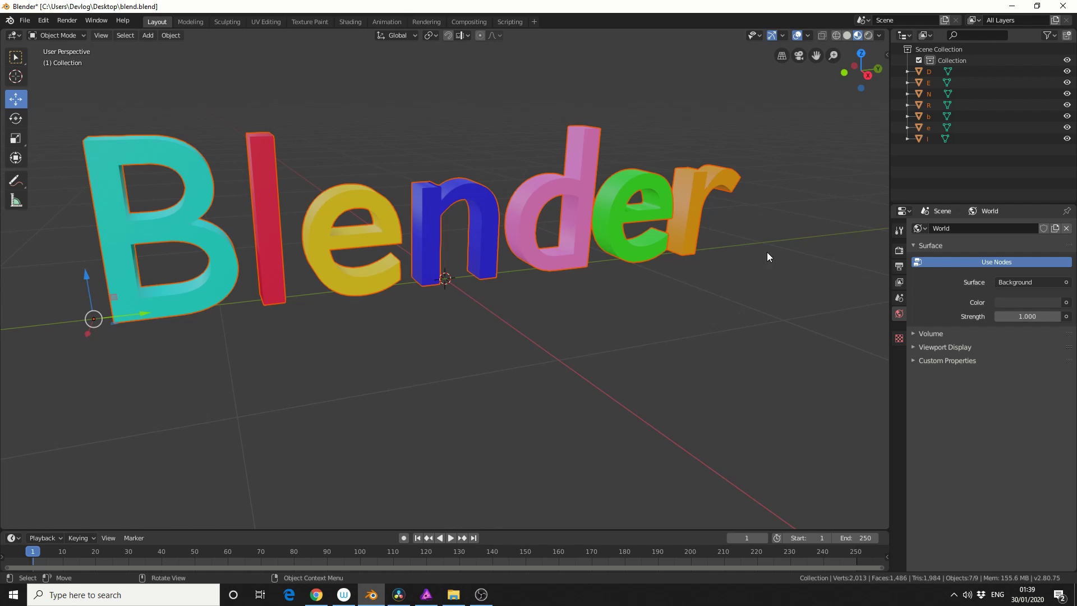
Step: Create a collection named B and move the b letter into it
key(c)
double_click(955, 71)
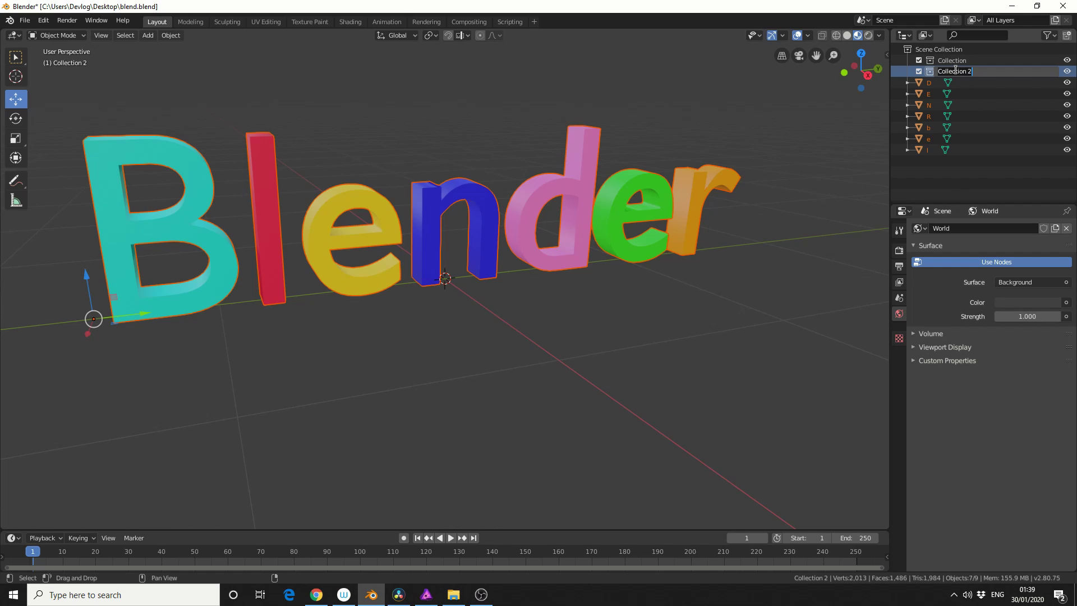
text(B)
key(Return)
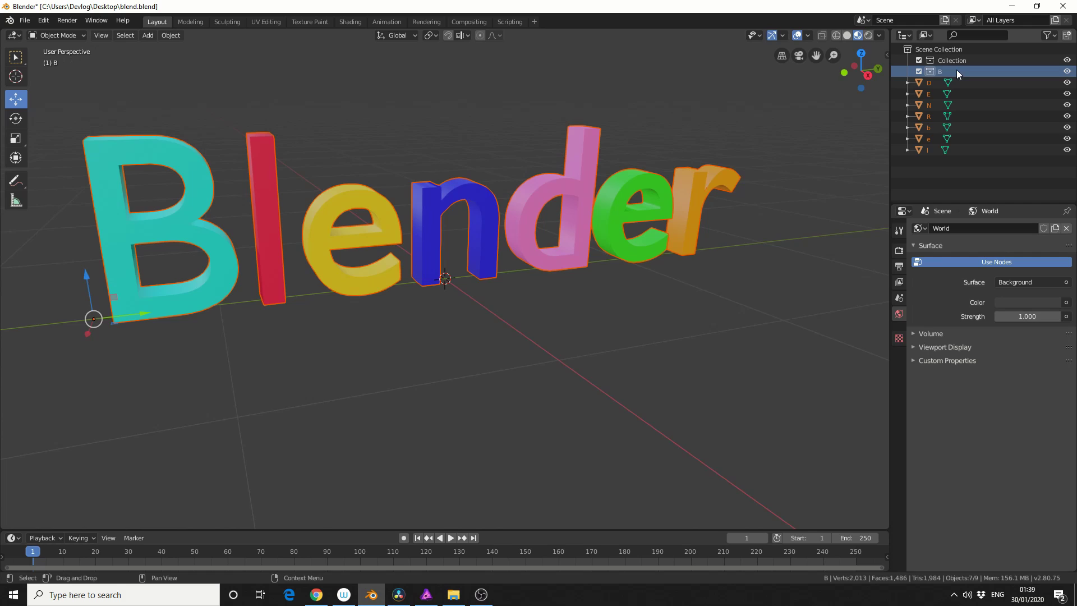
drag(930, 128, 942, 70)
click(481, 324)
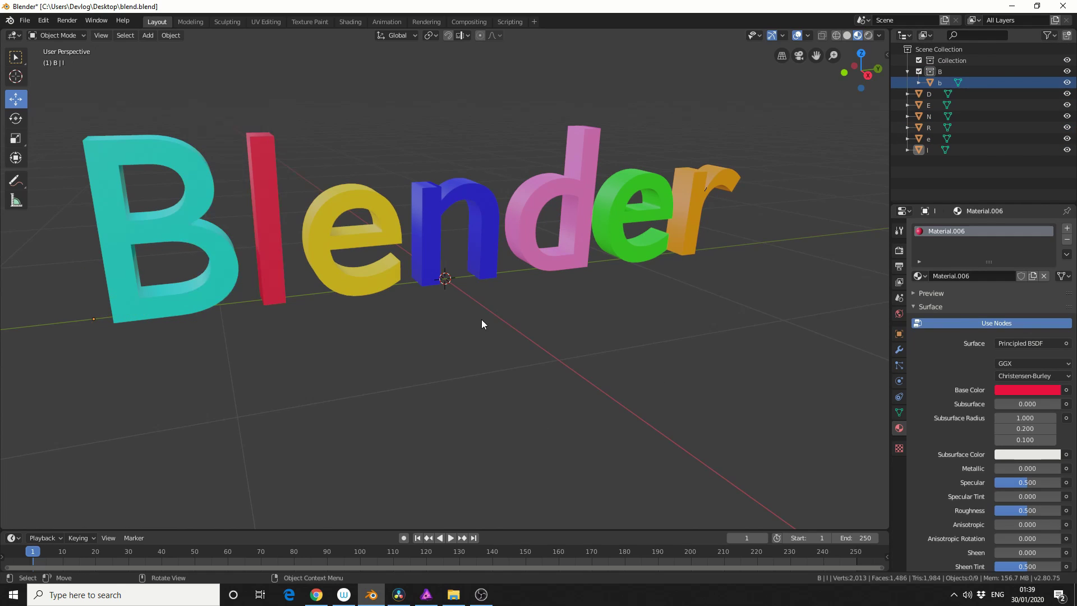
Step: Move the red l letter into a new collection named L
click(268, 234)
right_click(268, 233)
click(268, 234)
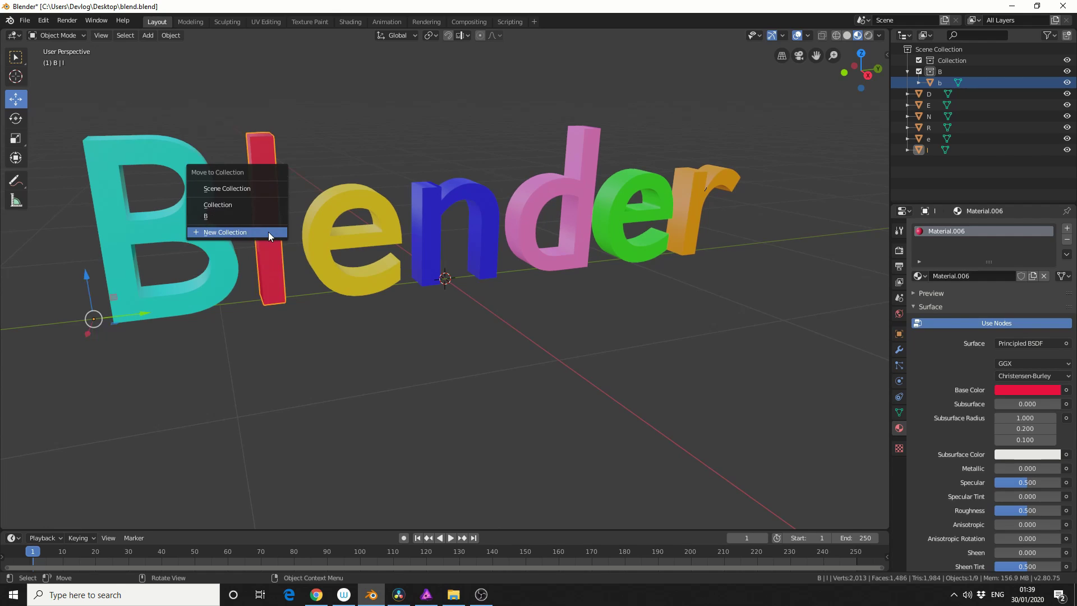
click(268, 231)
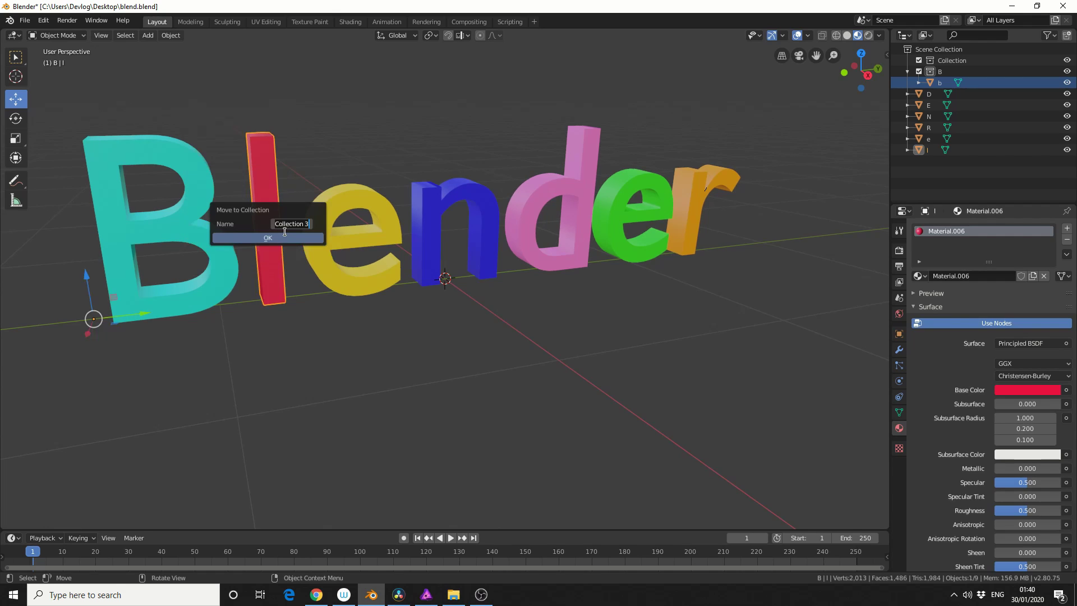
key(BackSpace)
text(L)
click(264, 239)
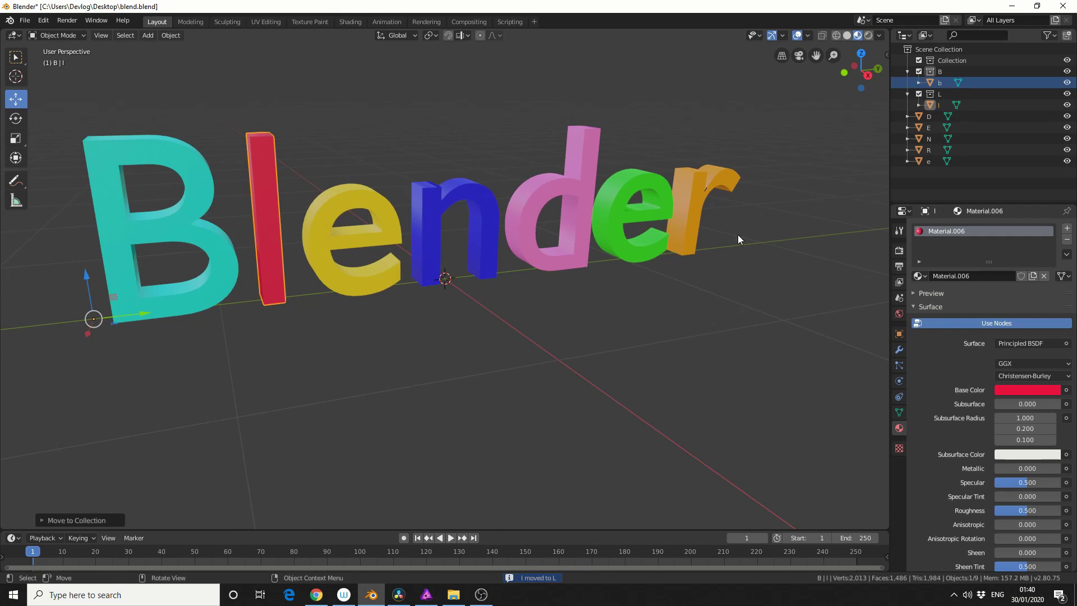
Step: Start moving the yellow e letter into its own new collection
right_click(388, 214)
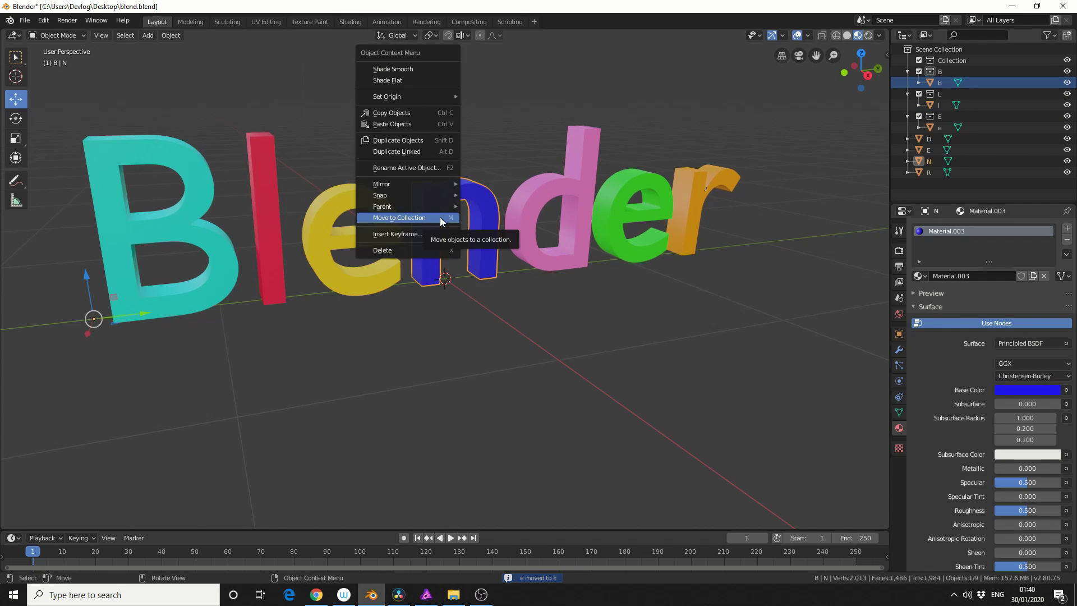
click(440, 217)
click(440, 217)
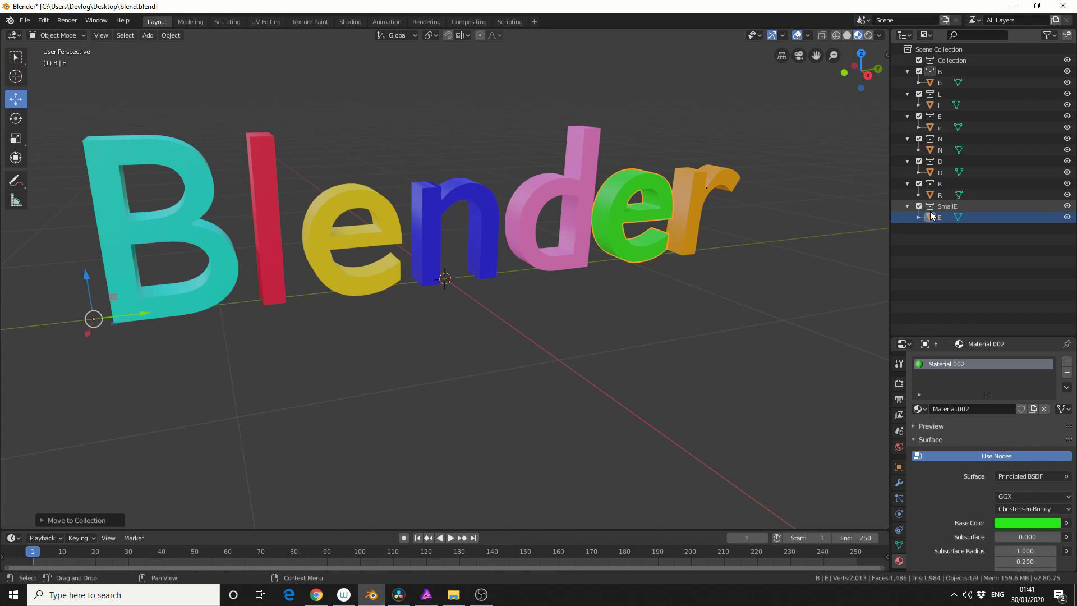
Step: Collapse the letter collections and add a new view layer named B
drag(907, 94, 909, 150)
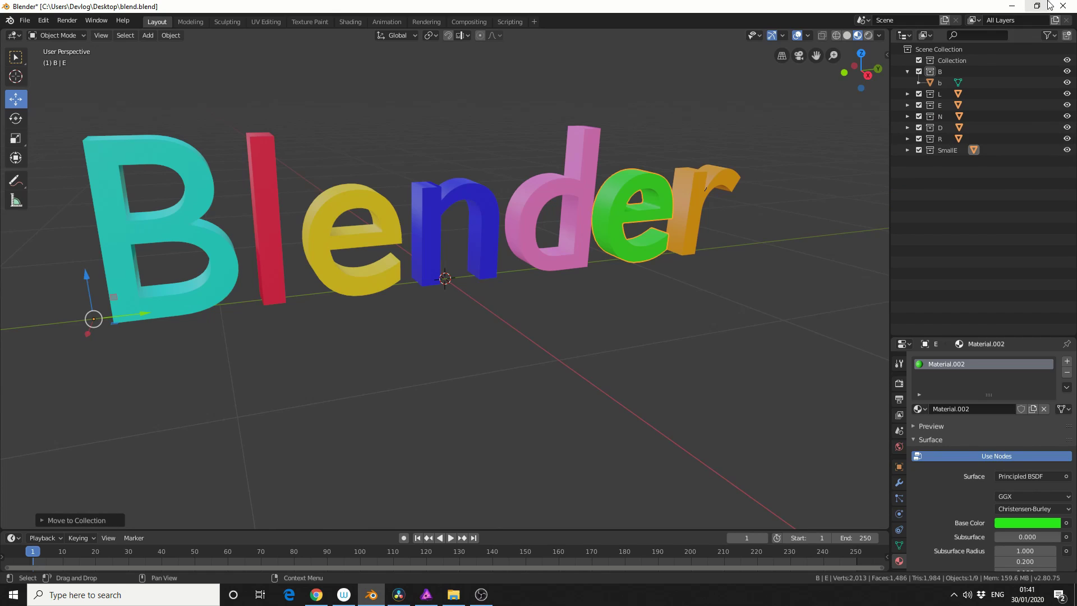
click(1056, 21)
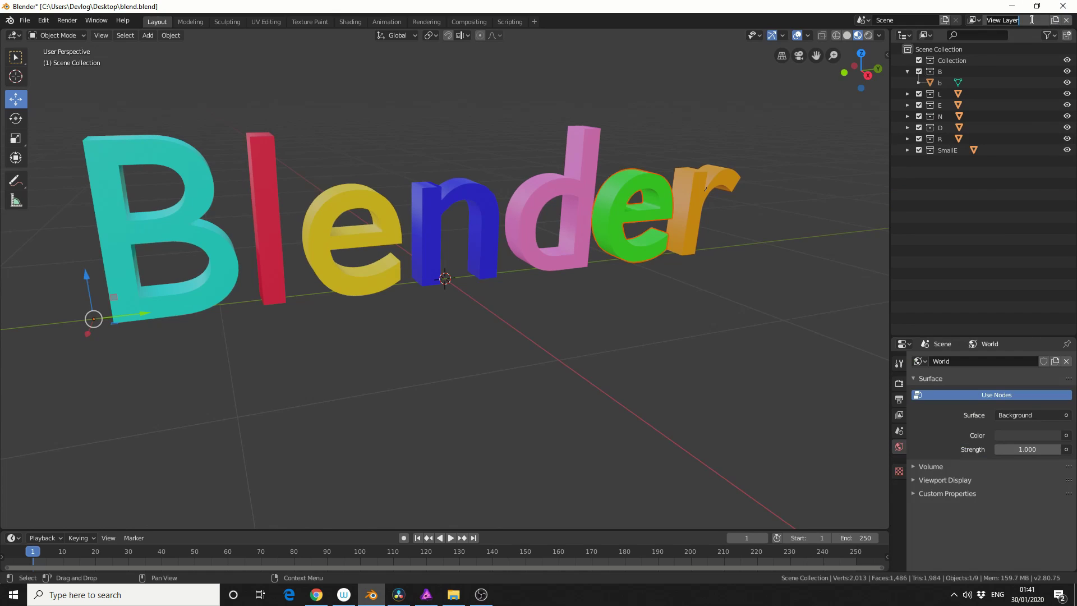
text(B)
key(Return)
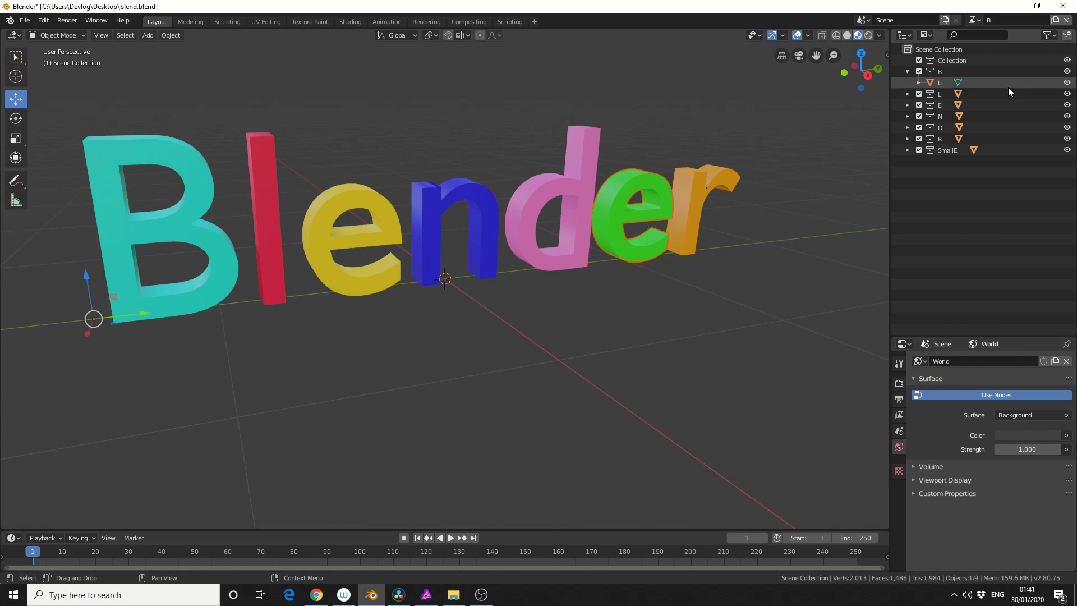
Step: Hide and exclude collections L, E, N, D, R and SmallE from view layer B
click(1066, 94)
click(1066, 104)
drag(1068, 120, 1066, 150)
drag(1009, 92, 1062, 213)
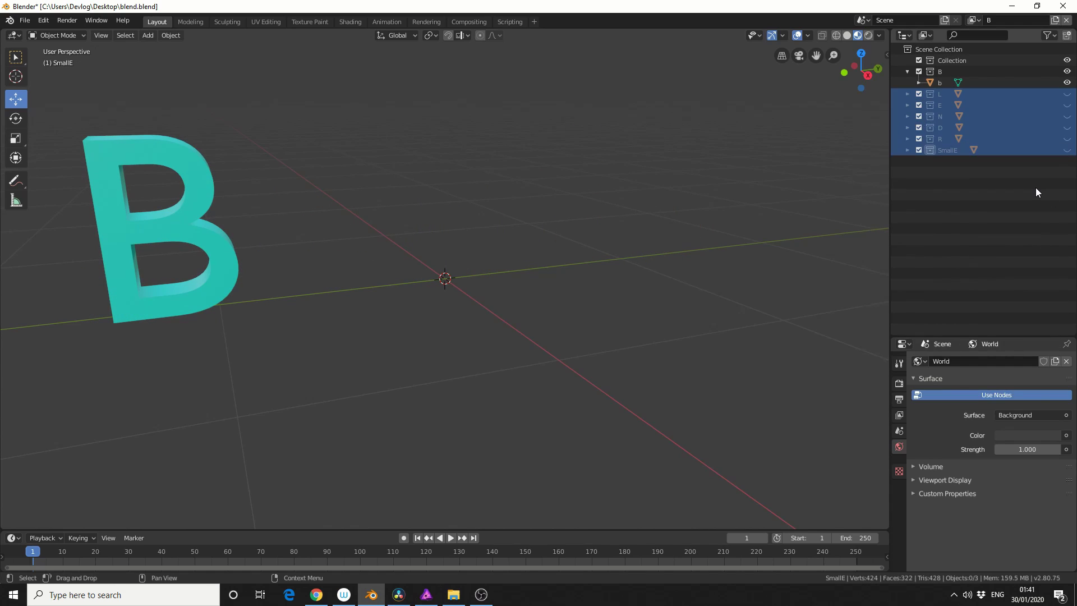
right_click(933, 117)
mouse_move(903, 283)
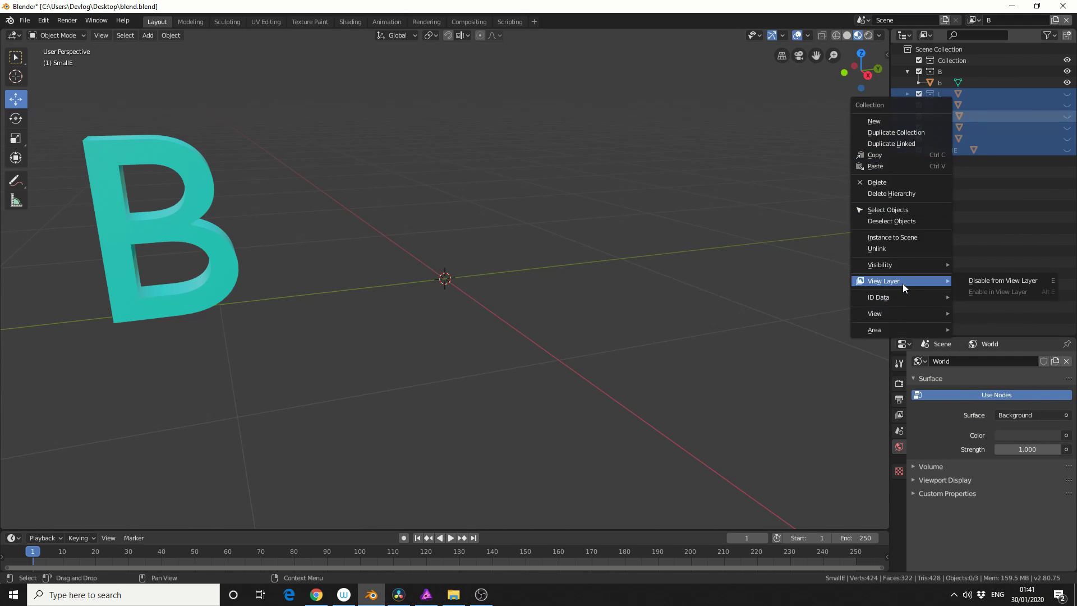
click(974, 280)
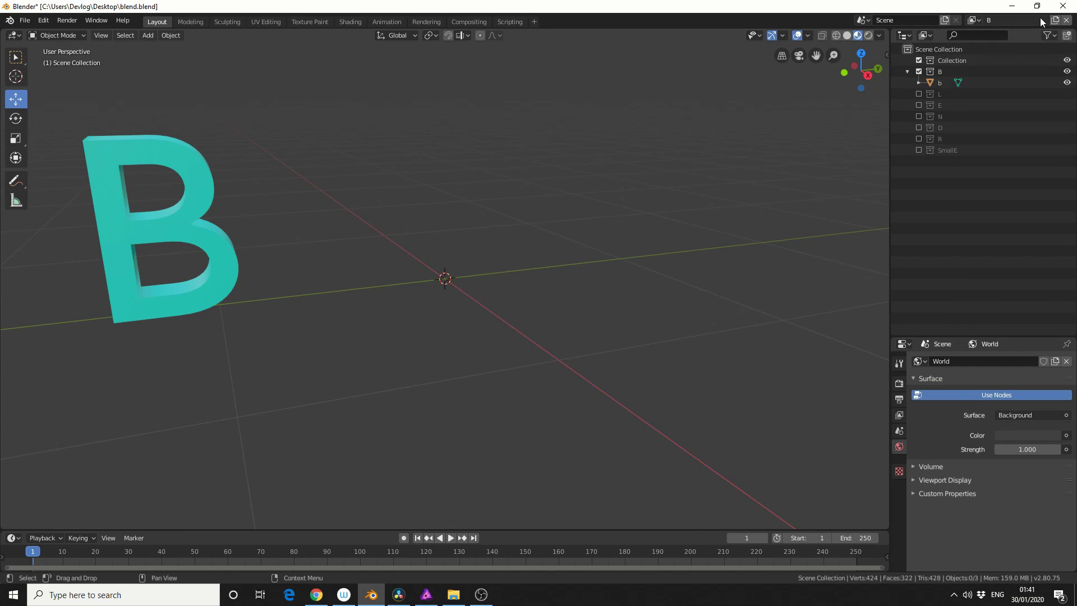
Step: Add a view layer named E with the N, D, R and SmallE letters hidden
click(1066, 20)
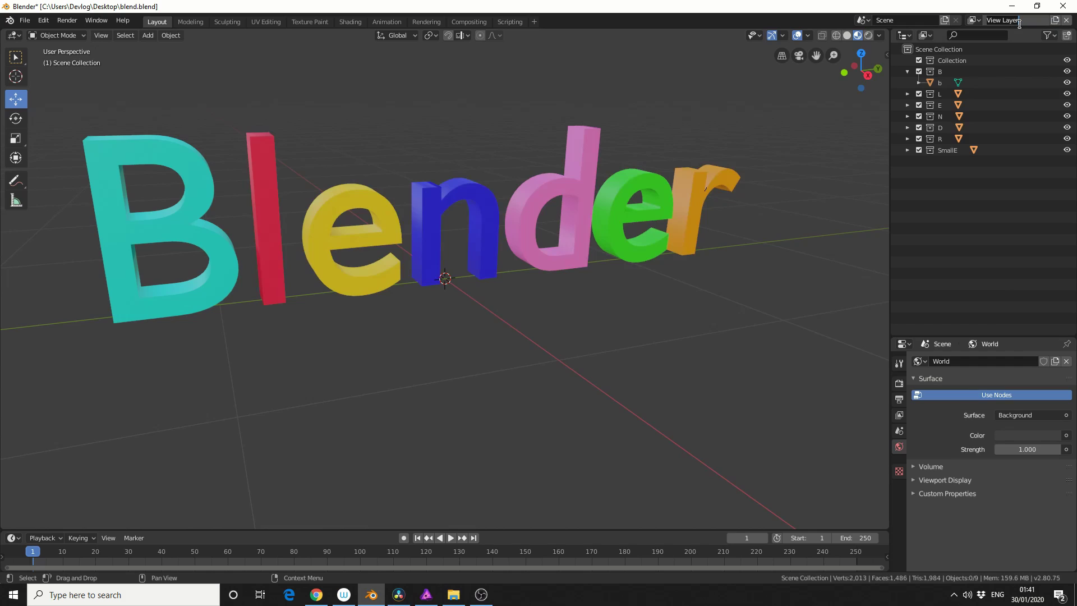
click(1019, 20)
text(E)
key(Return)
drag(1066, 116, 1065, 159)
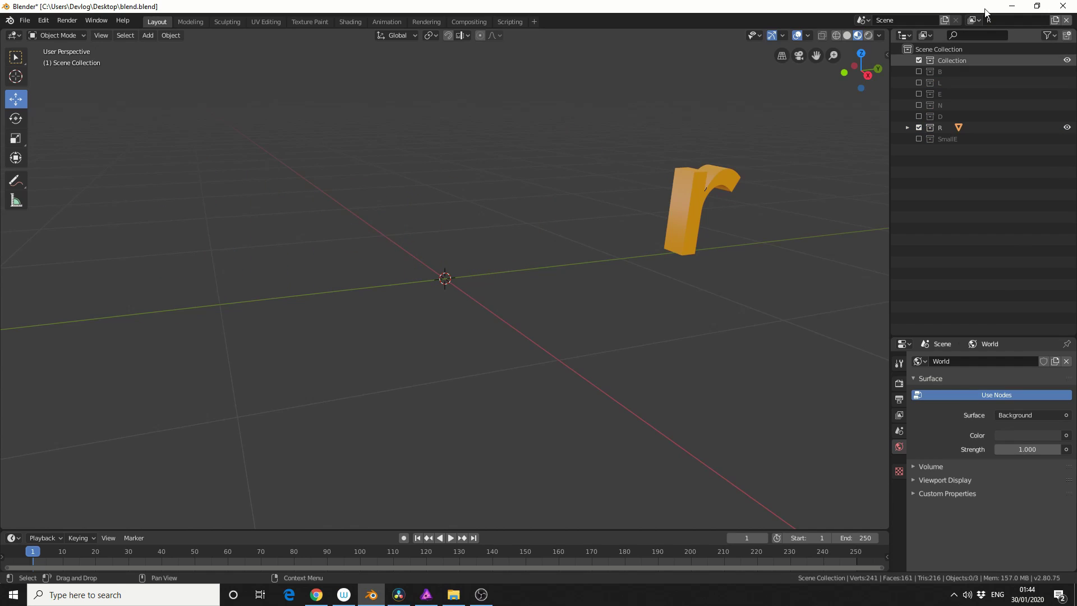
Step: Check view layers B, L and E in turn, return to All Layers, and switch to Compositing
click(973, 20)
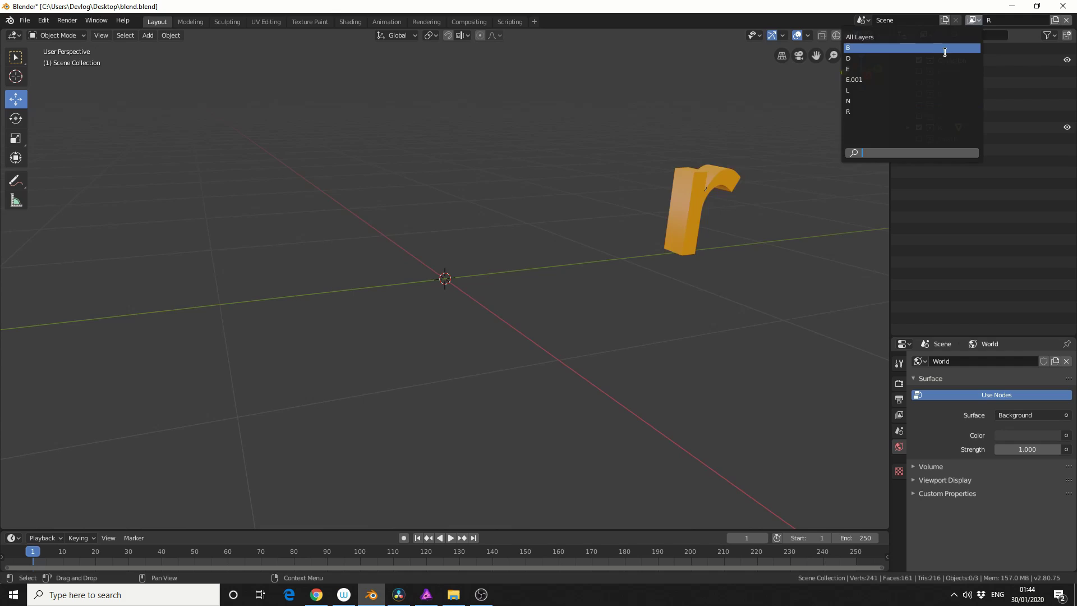
click(965, 49)
click(976, 20)
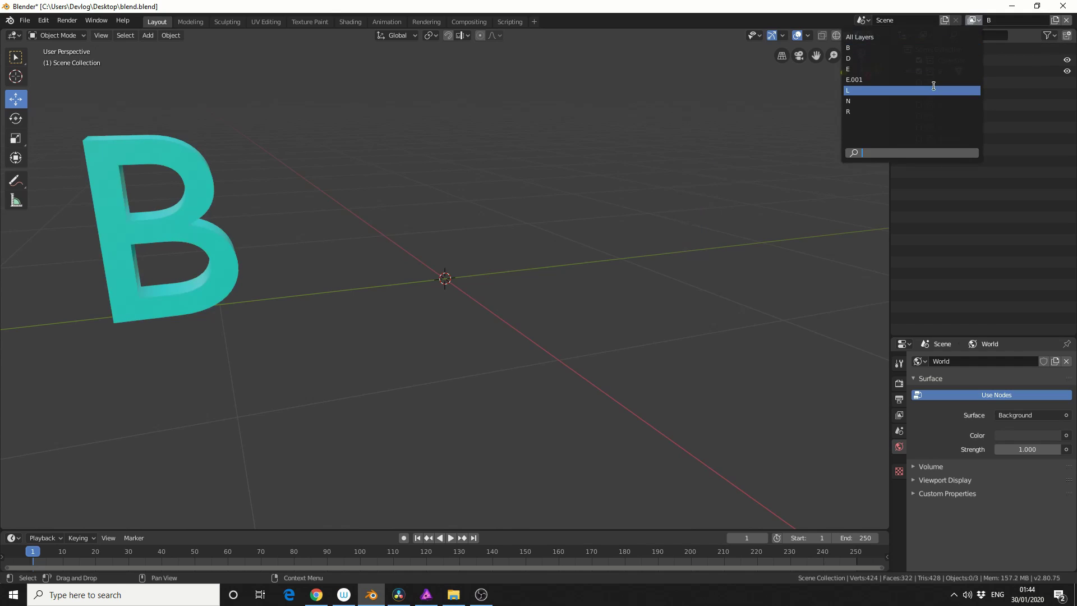
click(964, 88)
click(976, 21)
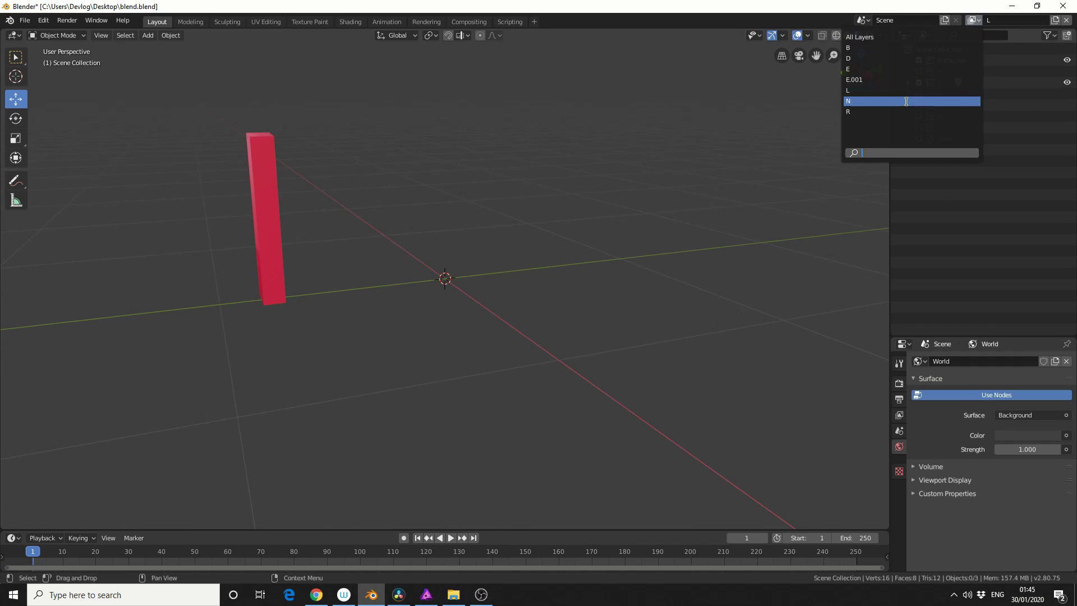
click(899, 70)
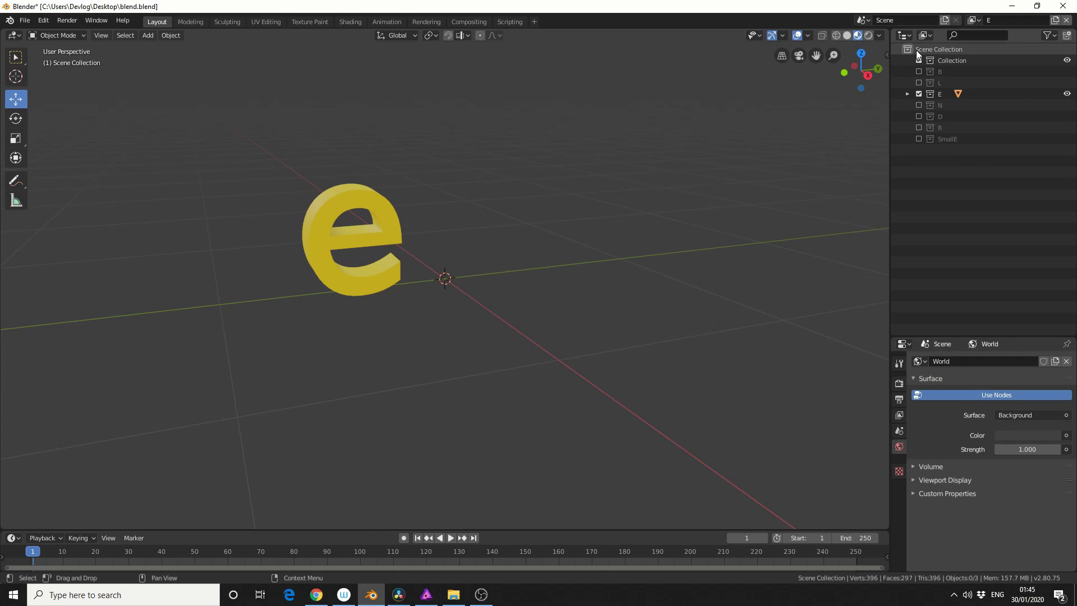
click(976, 21)
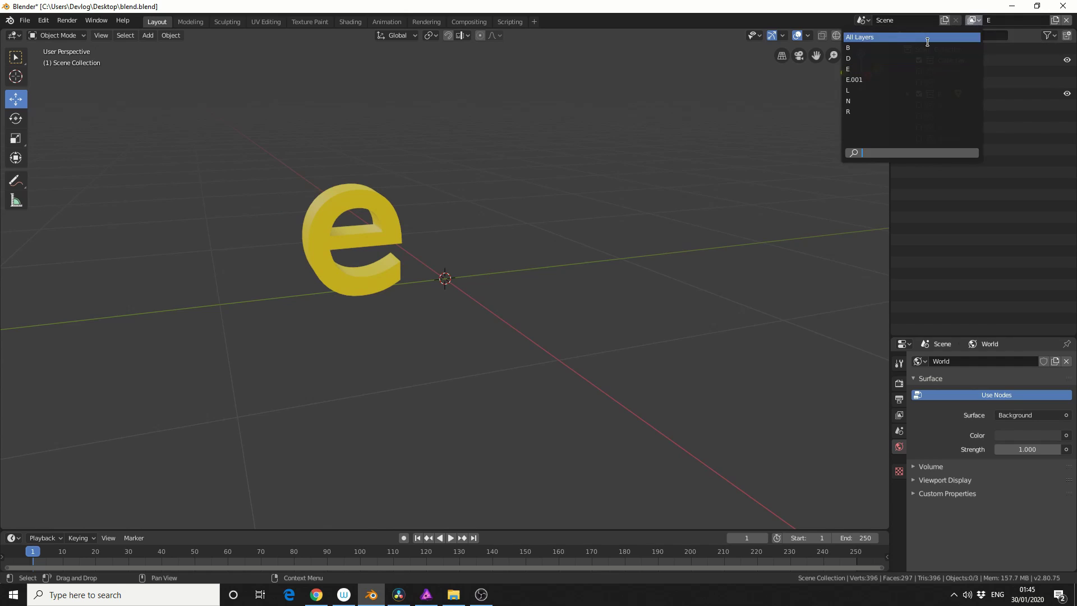
click(909, 37)
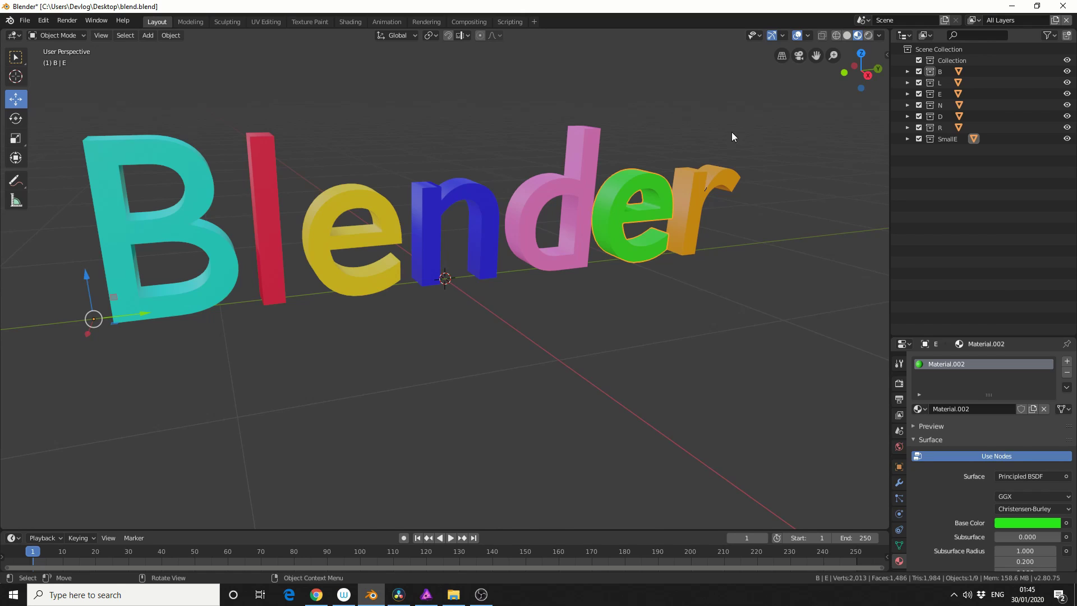
click(474, 22)
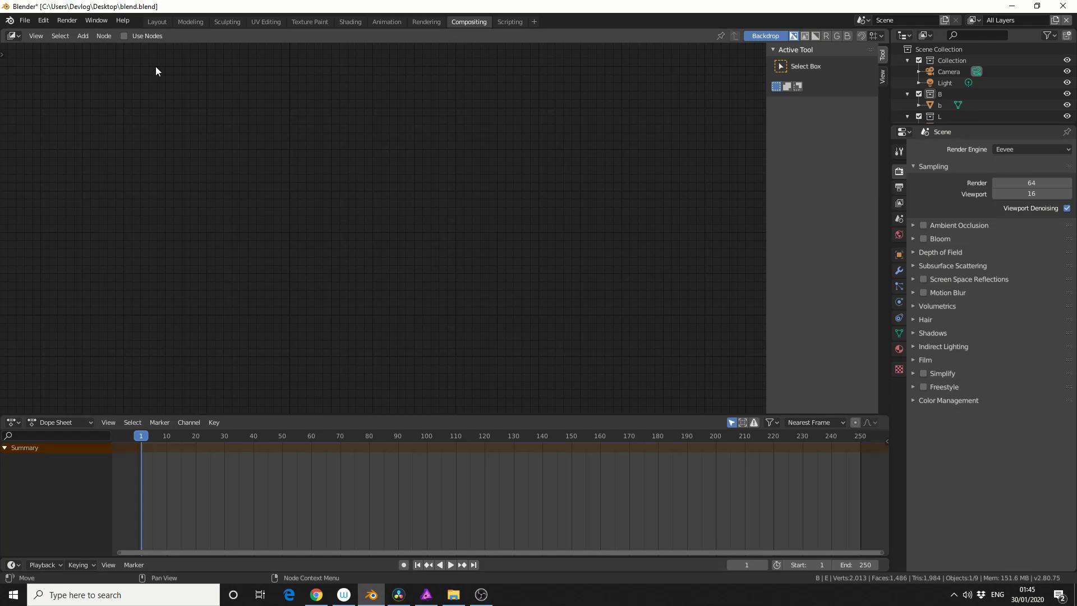
Step: Enable Use Nodes and shift the Render Layers node further left, showing its layer list
click(125, 36)
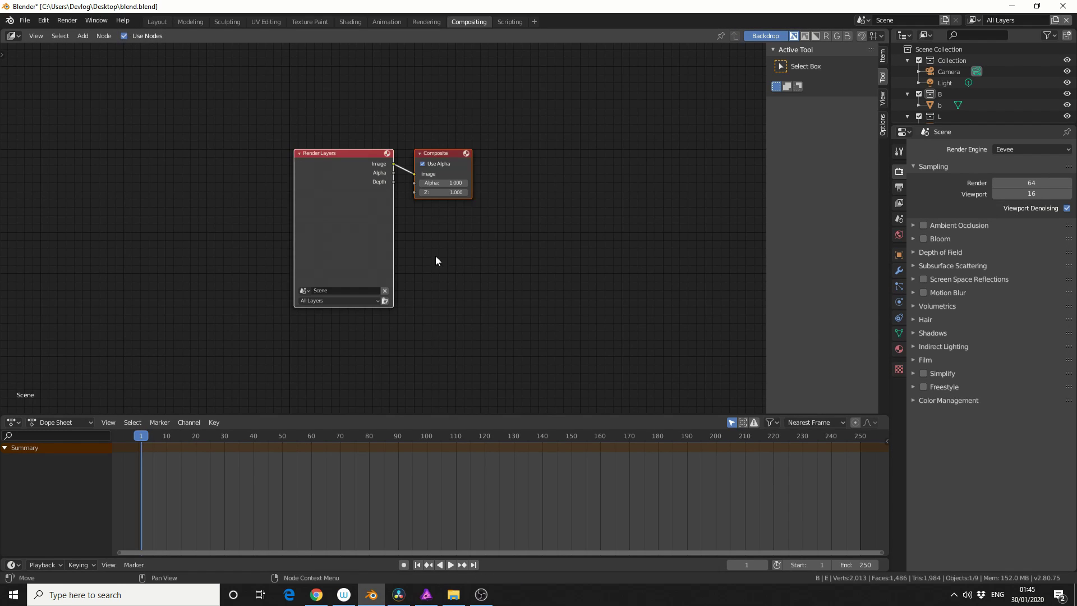
drag(356, 213, 247, 220)
scroll(318, 255, up, 1)
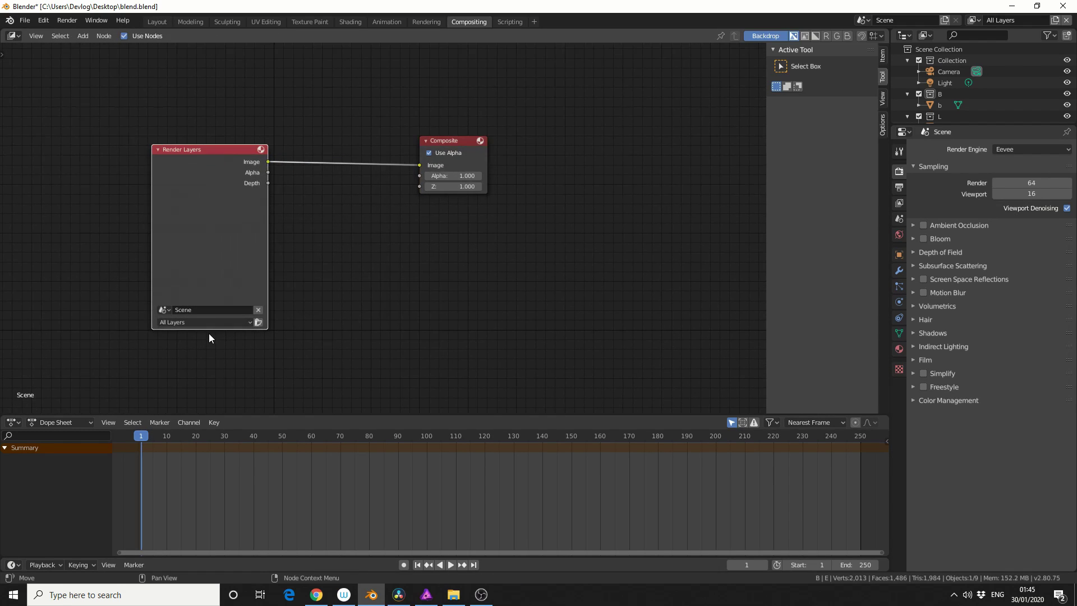
click(209, 321)
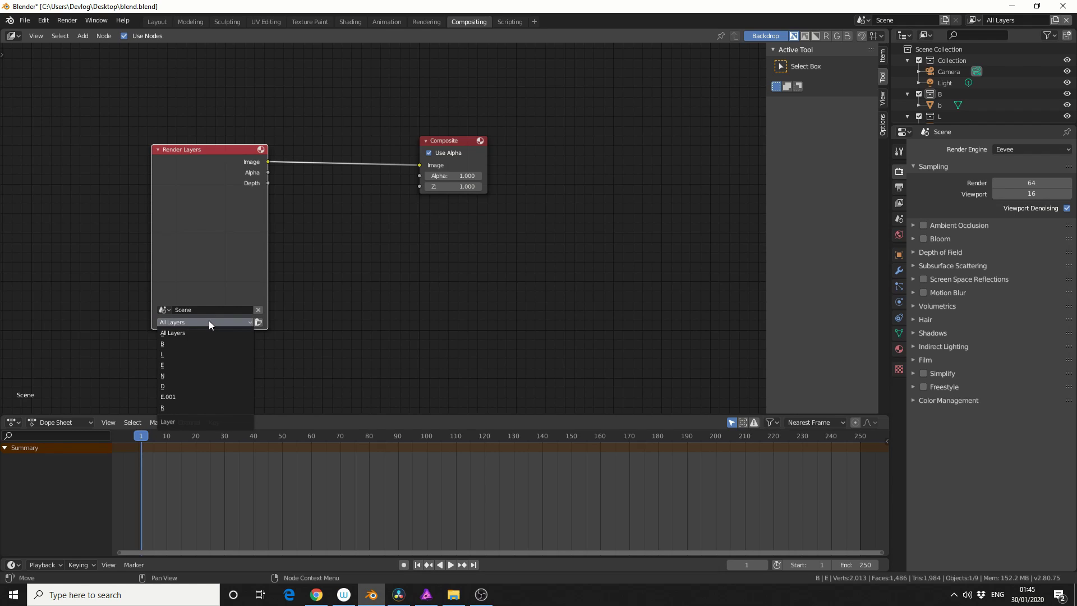
Step: Add a File Output node below the Composite node using the 'file' search
click(325, 273)
click(86, 36)
click(87, 51)
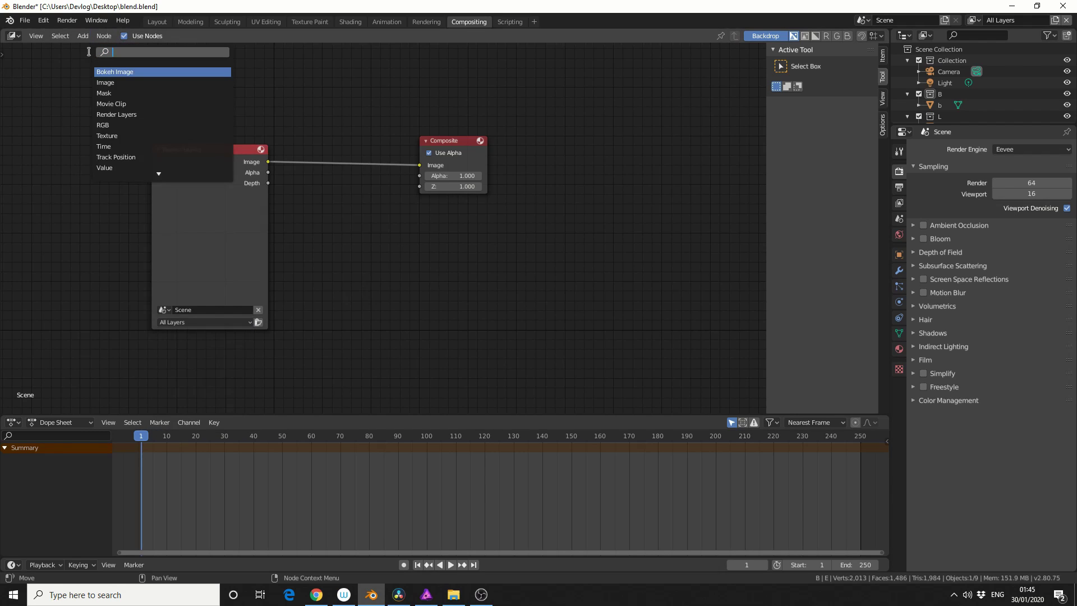
text(file)
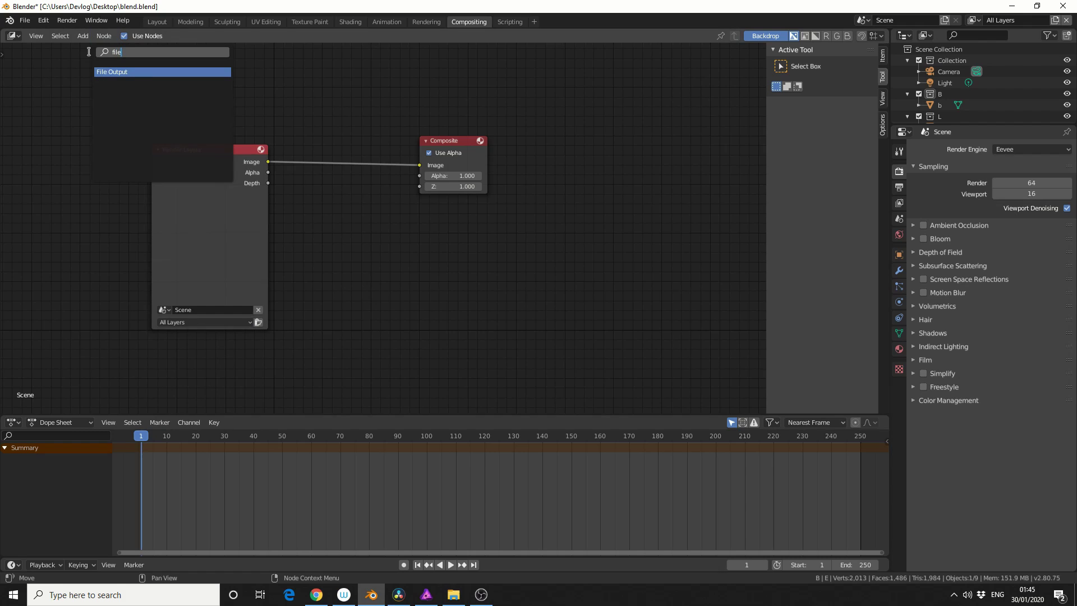
click(143, 72)
click(437, 280)
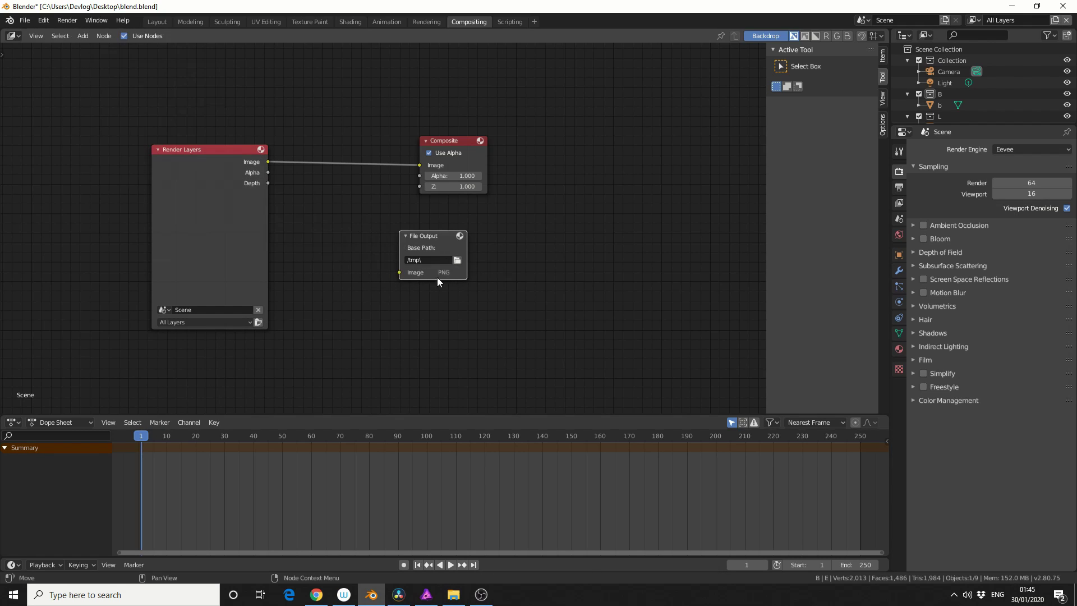
Step: Set Render Layers to layer B and connect its Image to the File Output node
click(191, 323)
click(186, 342)
drag(197, 281, 146, 280)
drag(217, 162, 412, 270)
click(430, 247)
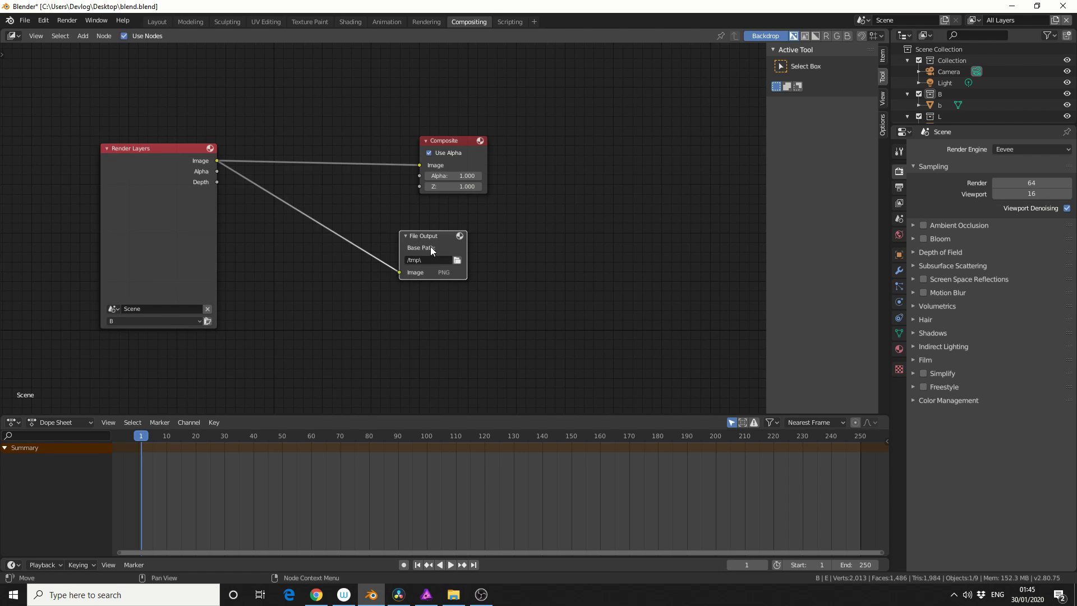
Step: In the File Output properties, add a second input named l and rename the first to b
click(882, 55)
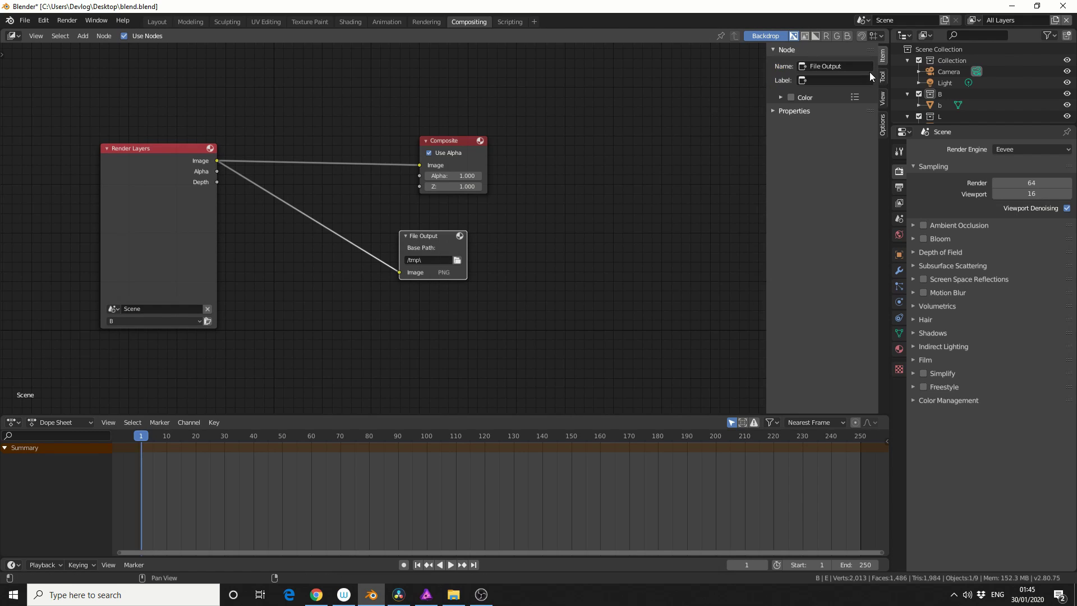
click(800, 111)
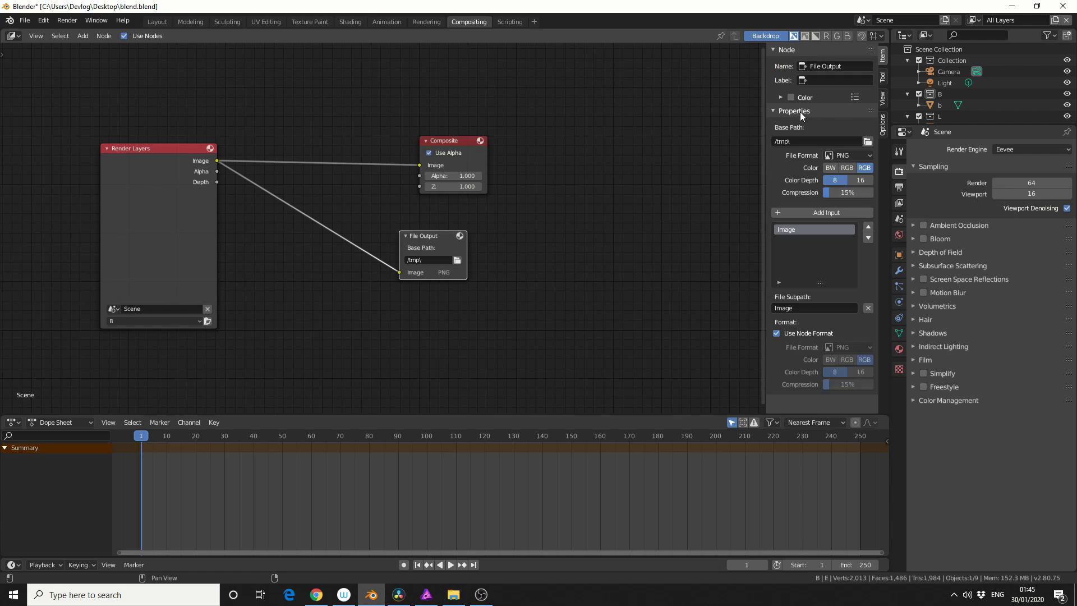
click(813, 213)
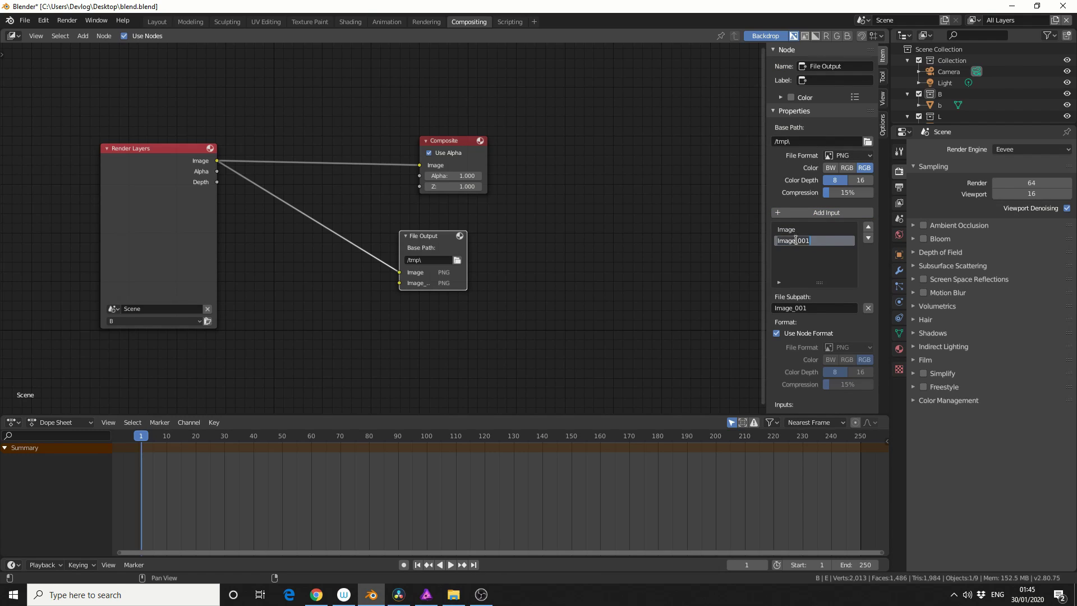
key(BackSpace)
text(I)
click(790, 230)
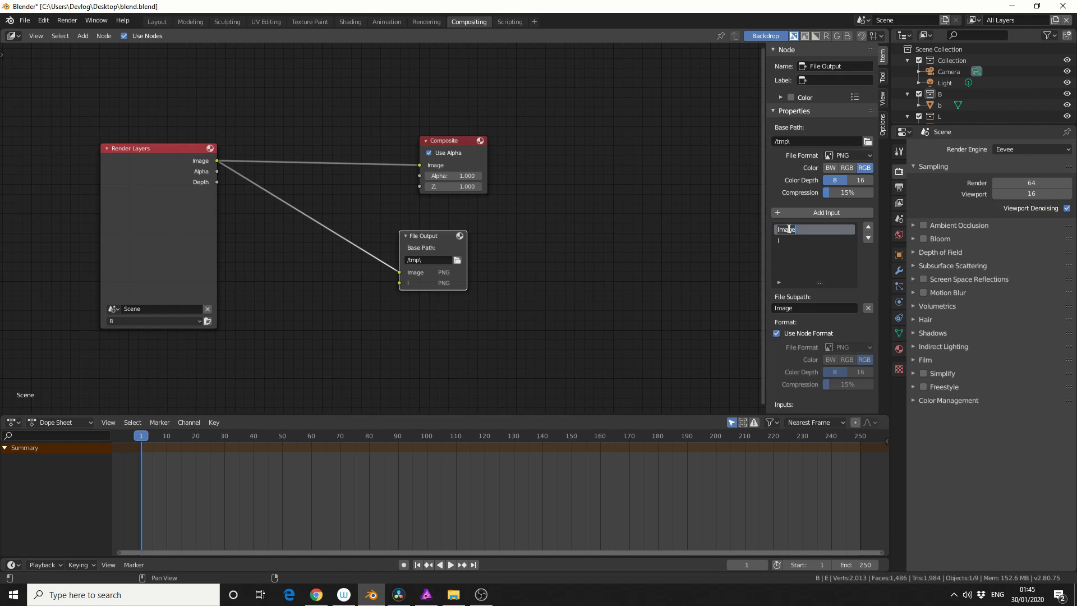
text(b)
key(Return)
Step: Add further File Output inputs, naming the next subpath e
click(826, 213)
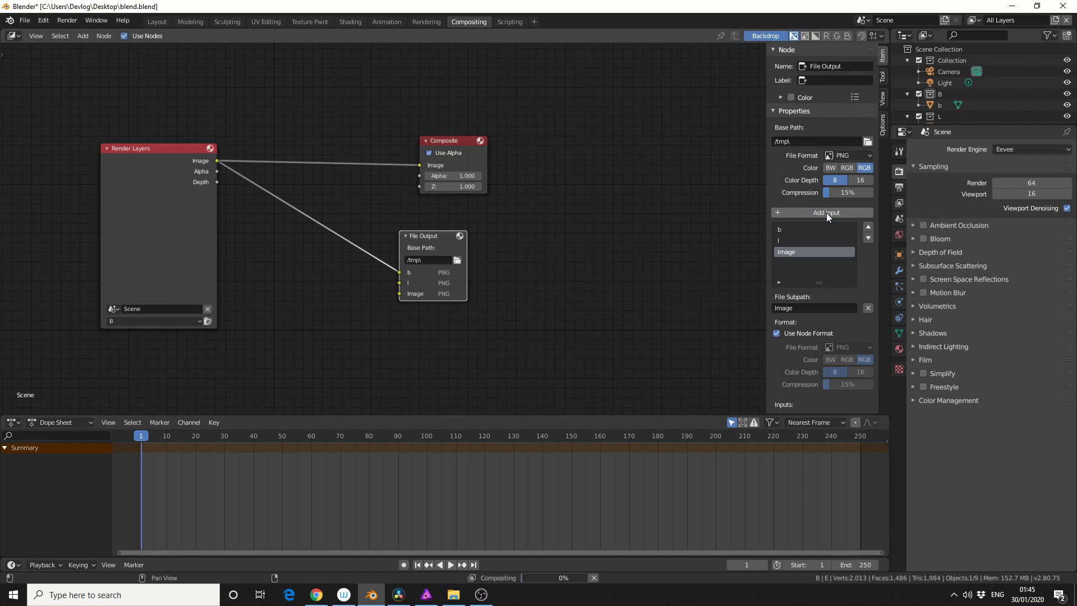
click(809, 309)
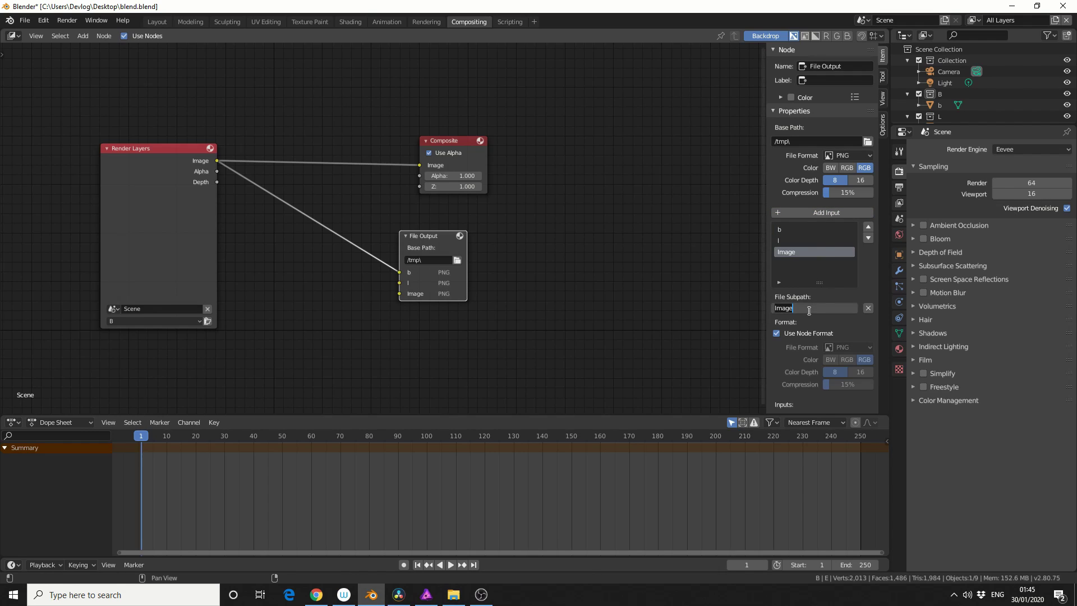
text(e)
key(Return)
click(833, 213)
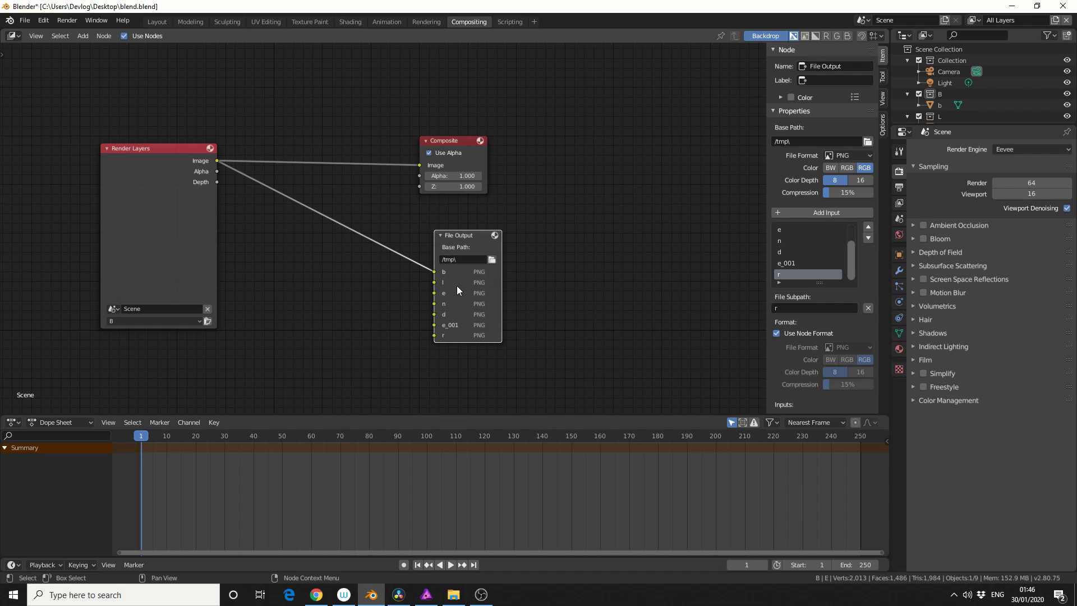
Step: Copy and paste the Render Layers node, wiring the copy's Image to File Output's l input
drag(196, 284, 191, 233)
right_click(144, 180)
click(120, 170)
right_click(270, 238)
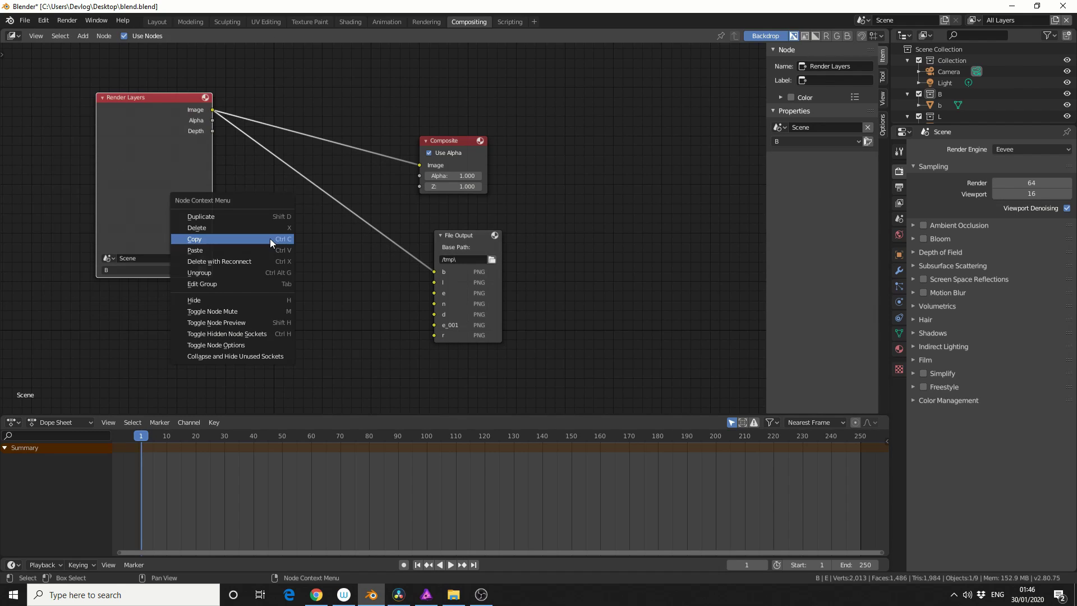
click(253, 241)
key(ctrl+v)
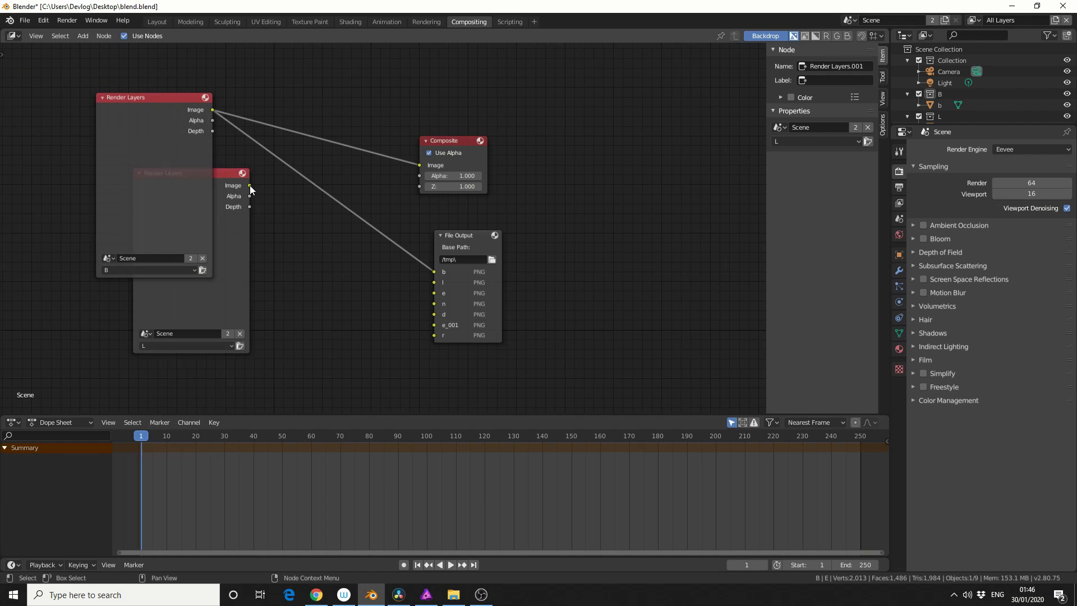
drag(250, 185, 435, 282)
drag(173, 289, 23, 318)
Step: Paste another Render Layers node set to layer E, wire it to input e, and rearrange nodes
right_click(129, 323)
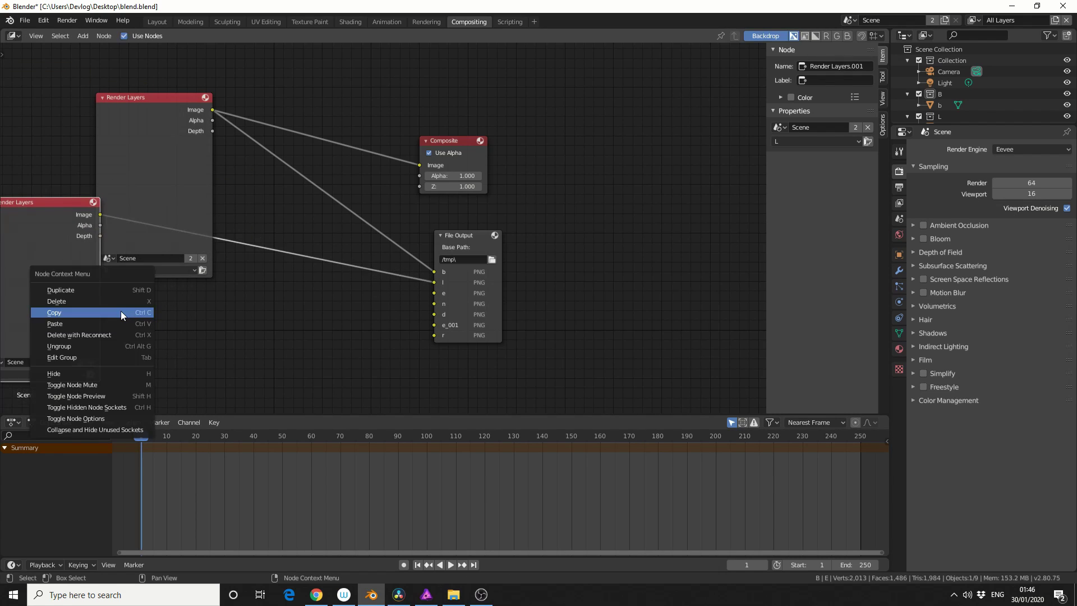
click(122, 321)
drag(156, 195, 227, 301)
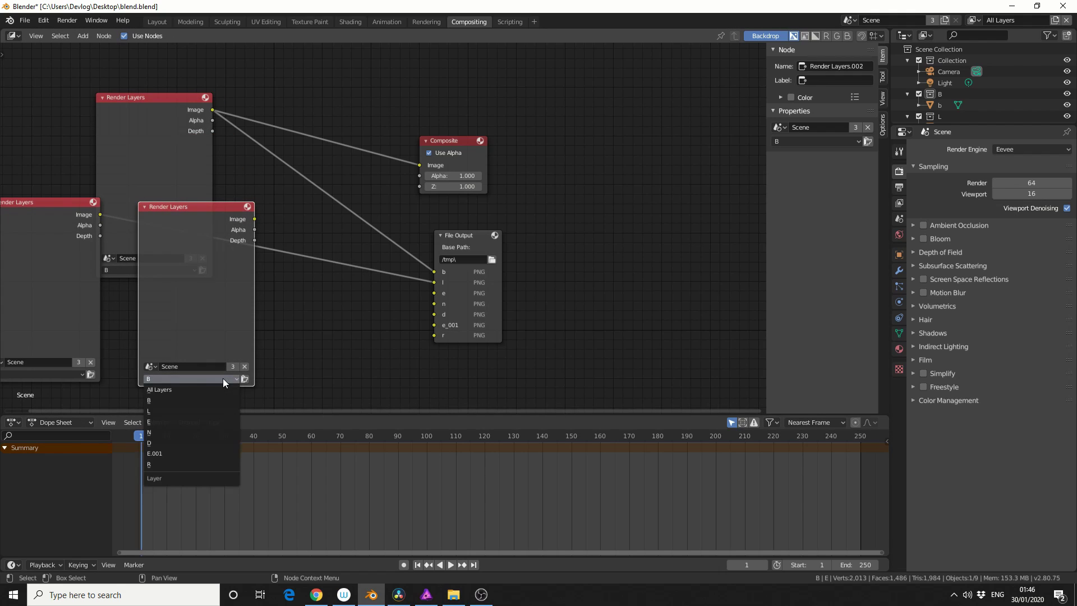
click(193, 422)
drag(255, 219, 447, 292)
right_click(312, 305)
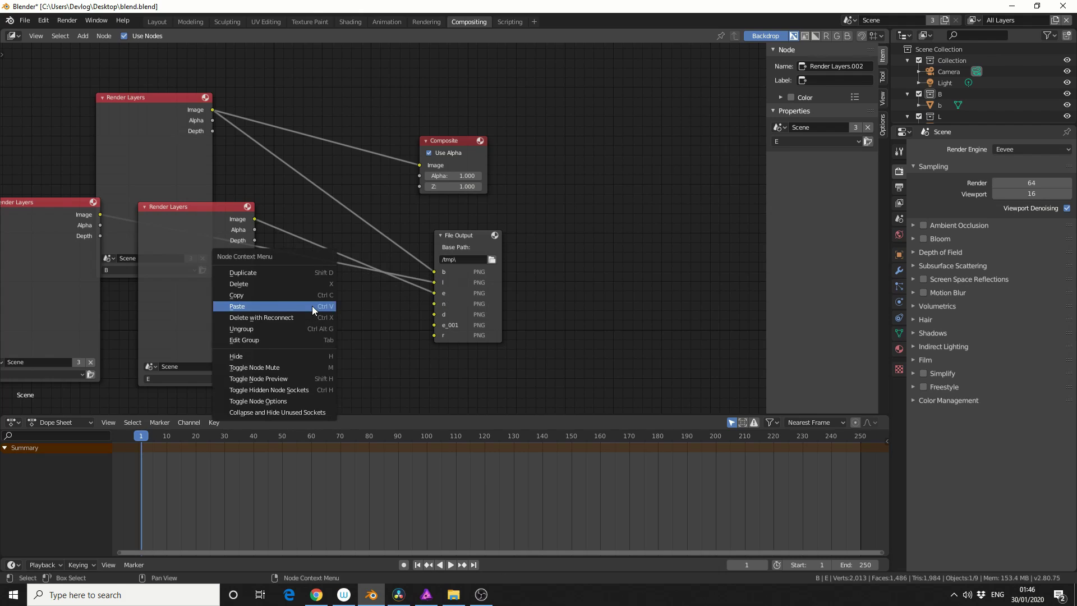
drag(207, 277, 147, 327)
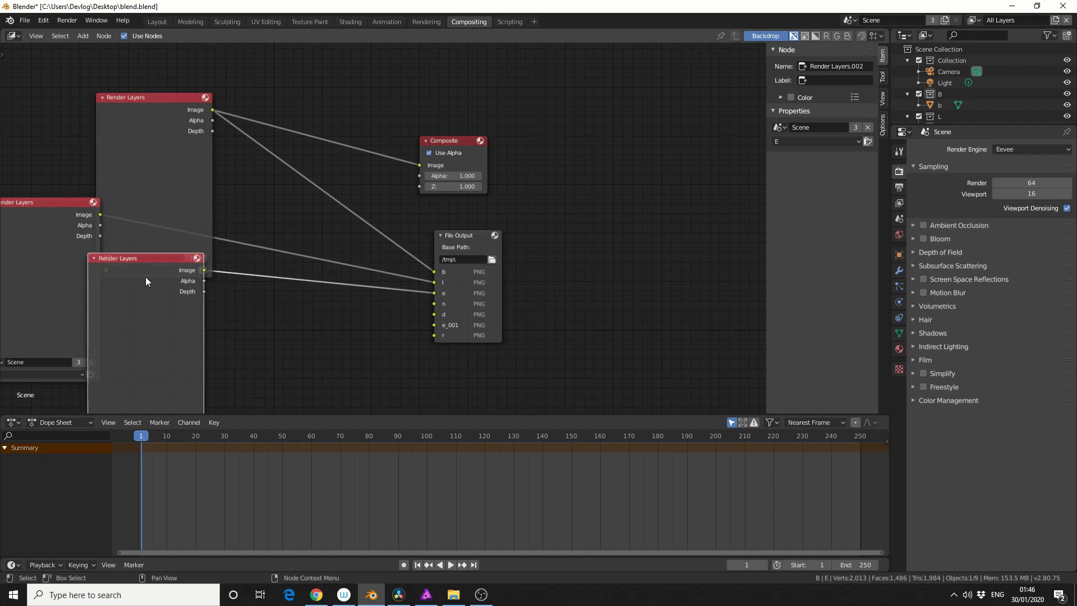
drag(145, 196, 233, 216)
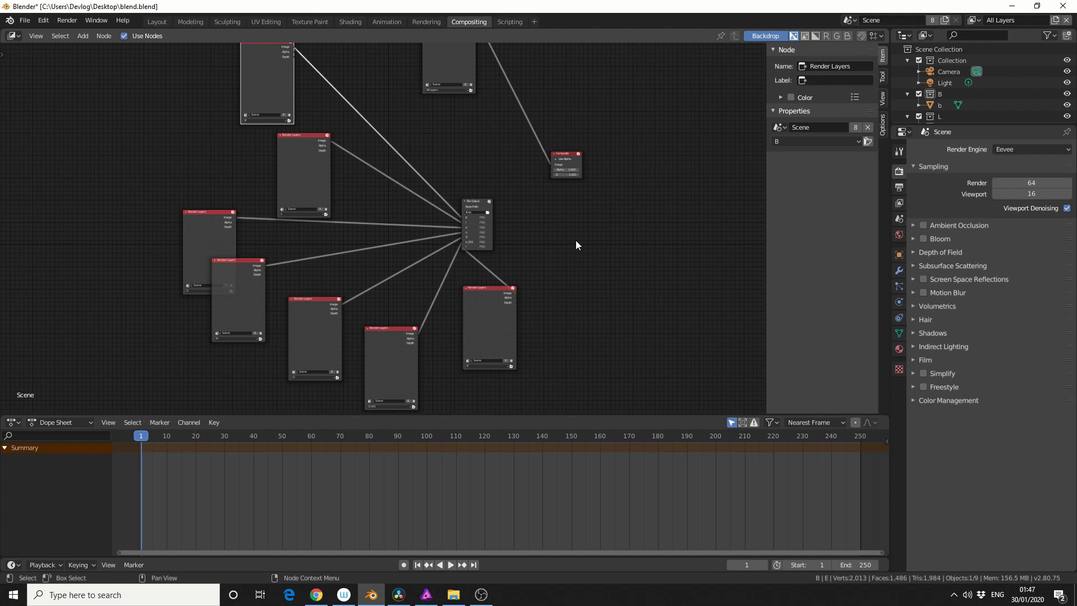
Step: Recentre the node tree on the File Output node and render the current frame
scroll(611, 266, up, 2)
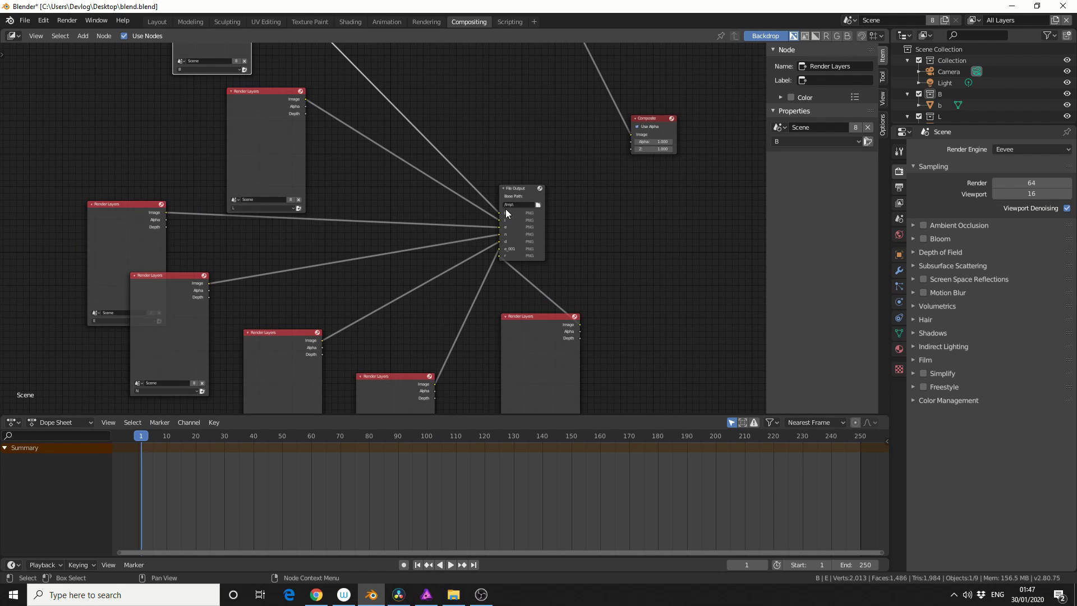
middle_drag(646, 222, 646, 315)
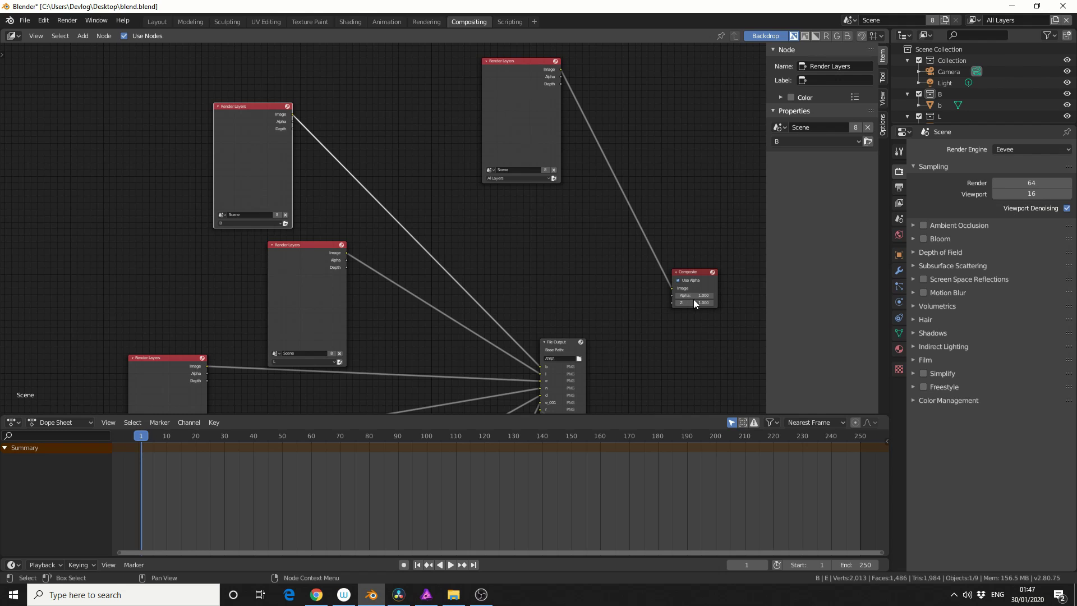
middle_drag(536, 264, 439, 165)
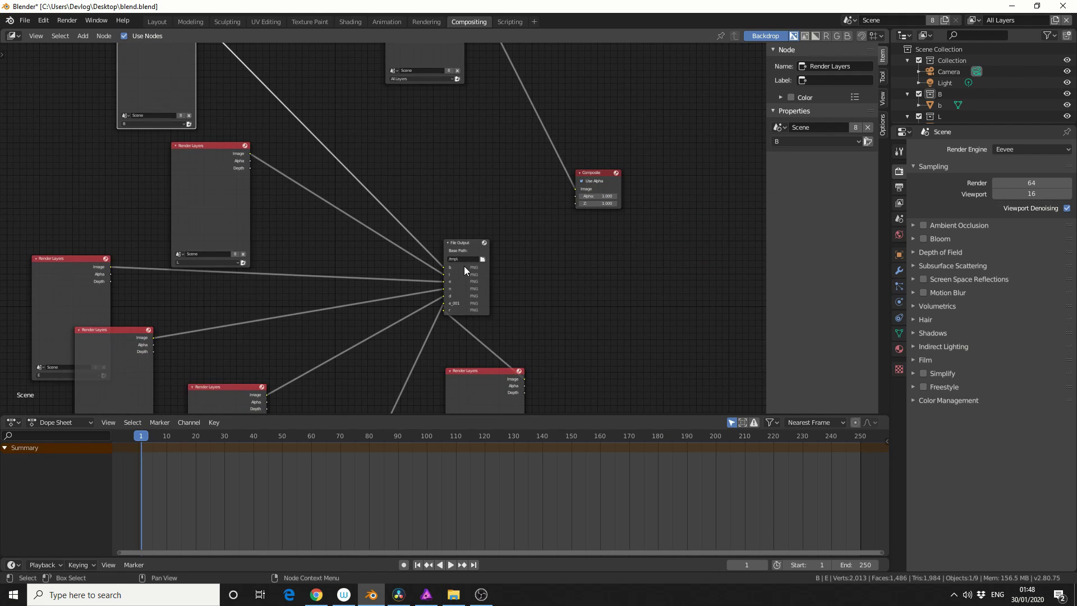
key(F12)
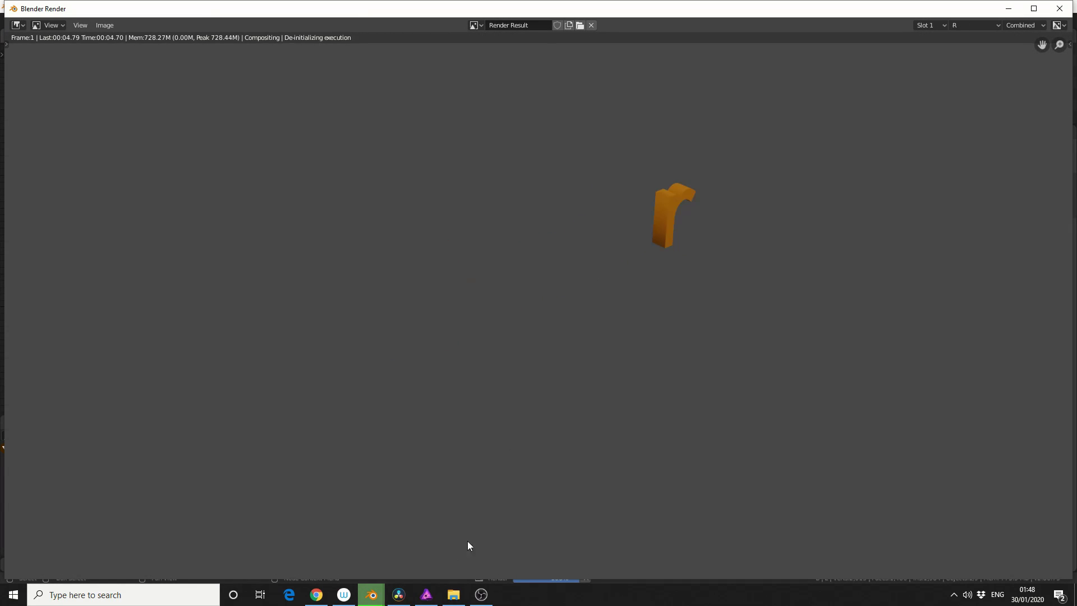
Step: Check the per-letter PNGs in the tmp folder, previewing r0001.png and earlier images in Photos
click(453, 594)
double_click(824, 164)
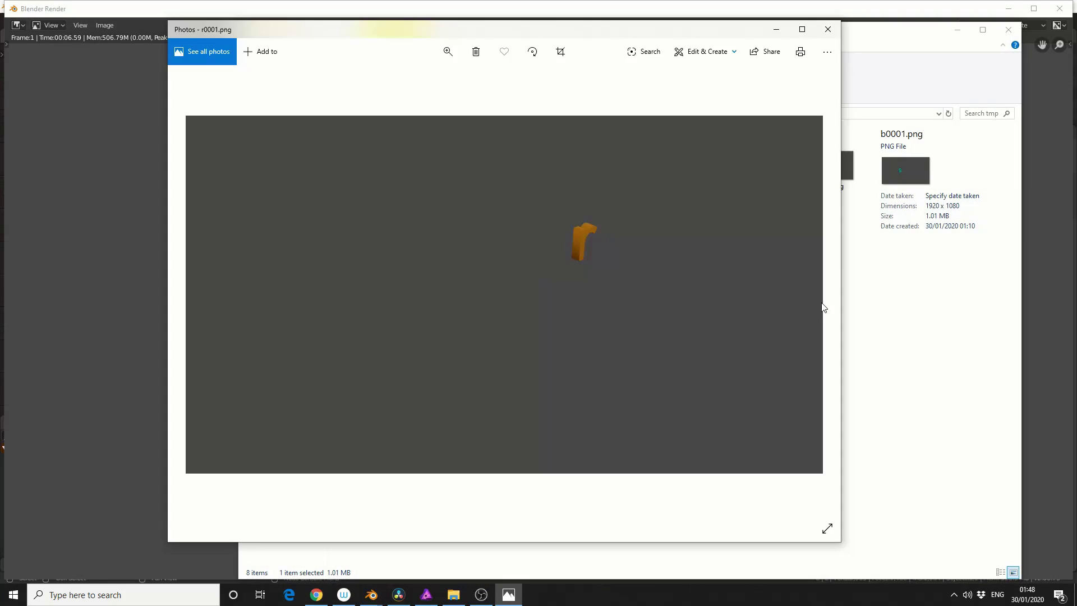
click(207, 297)
click(207, 297)
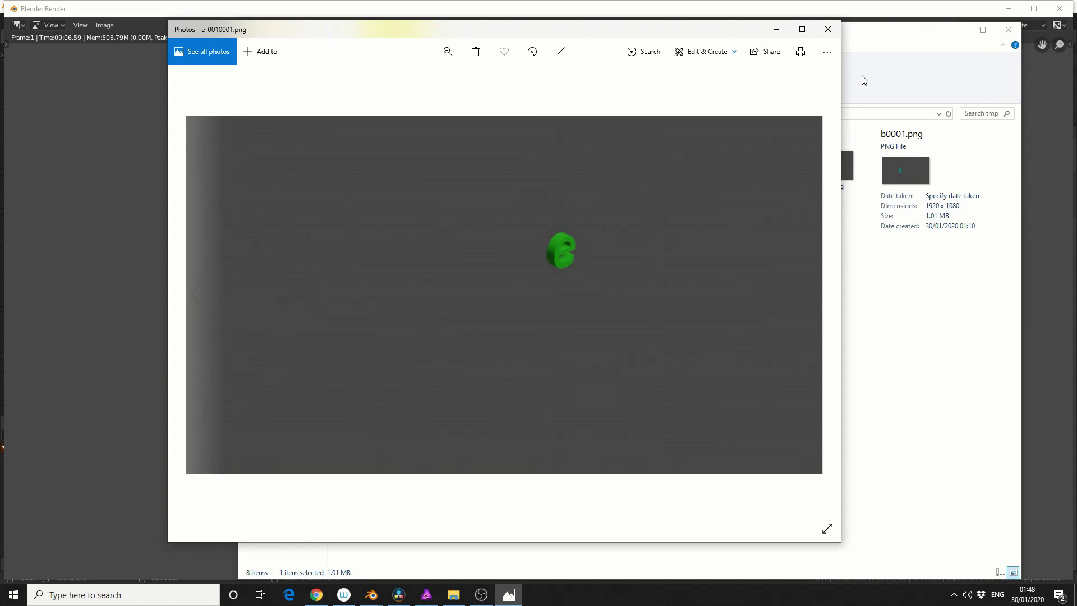
click(827, 29)
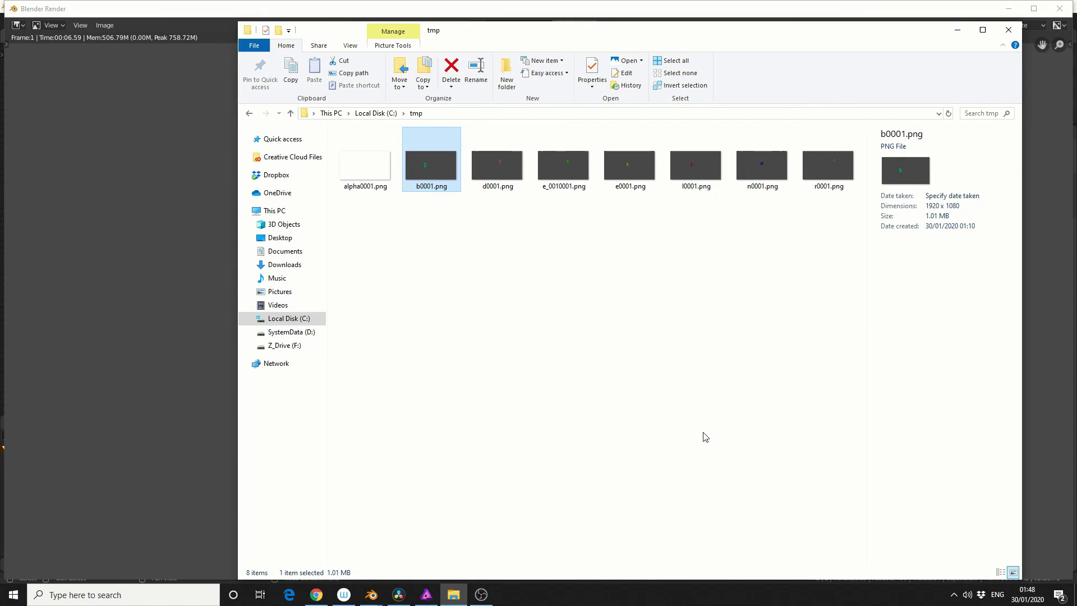